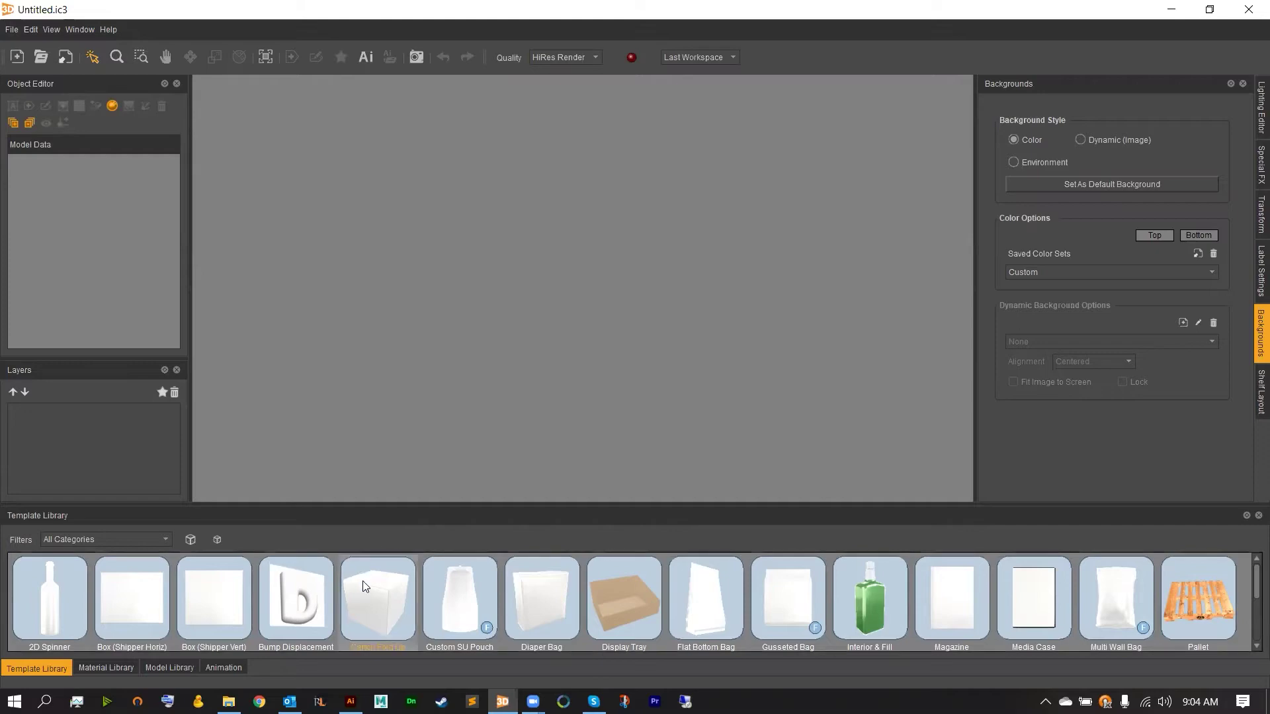
Step: Switch to Illustrator and open the export settings for the document with the black trapezoid shape
click(351, 701)
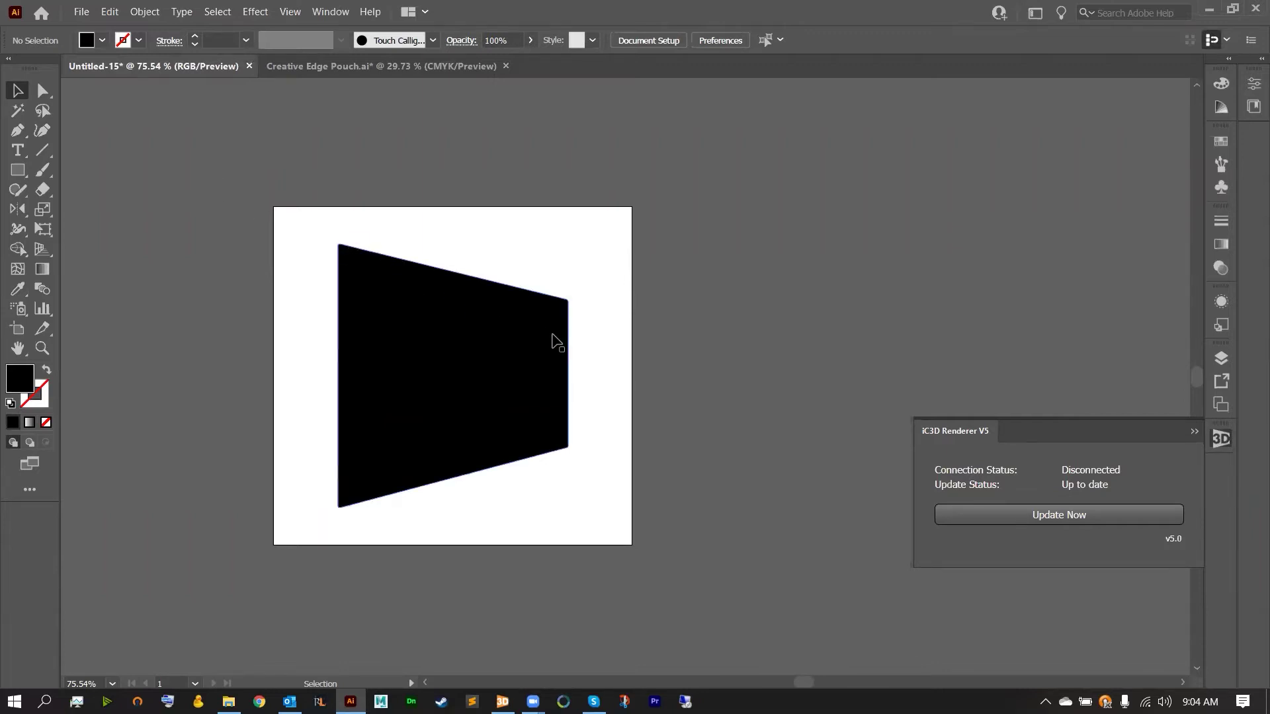
click(417, 366)
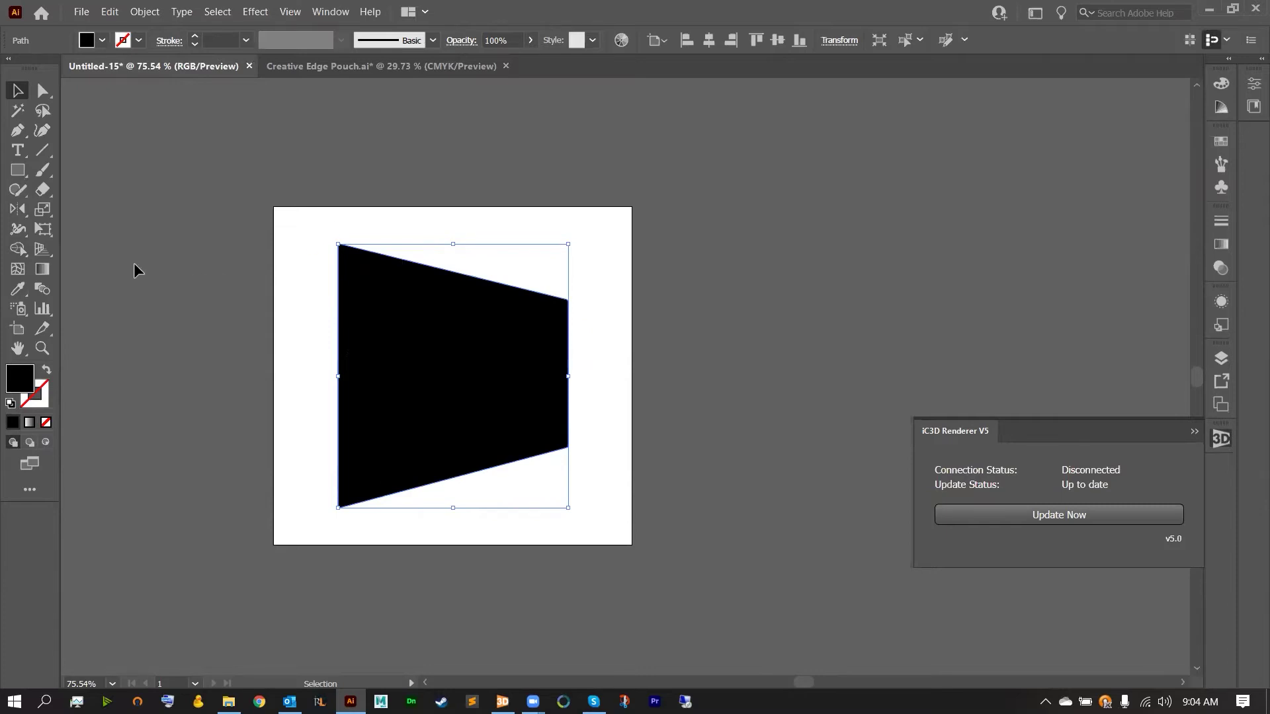
click(136, 271)
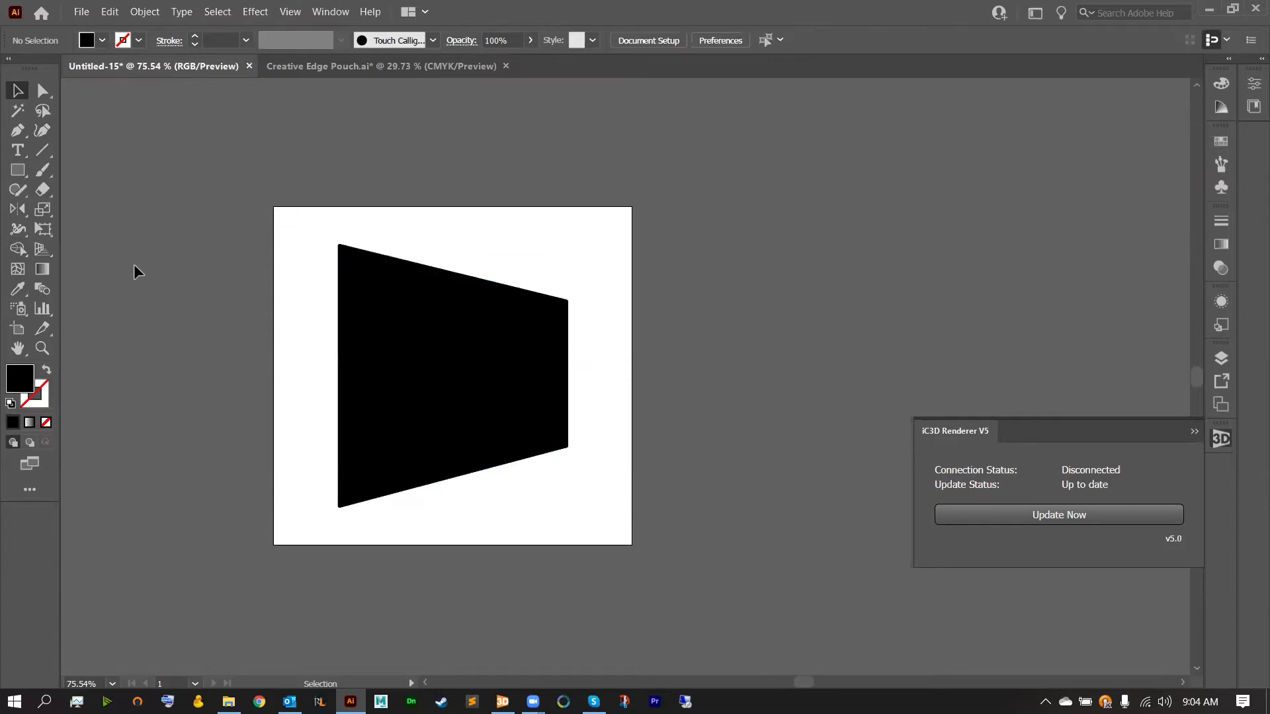
click(79, 12)
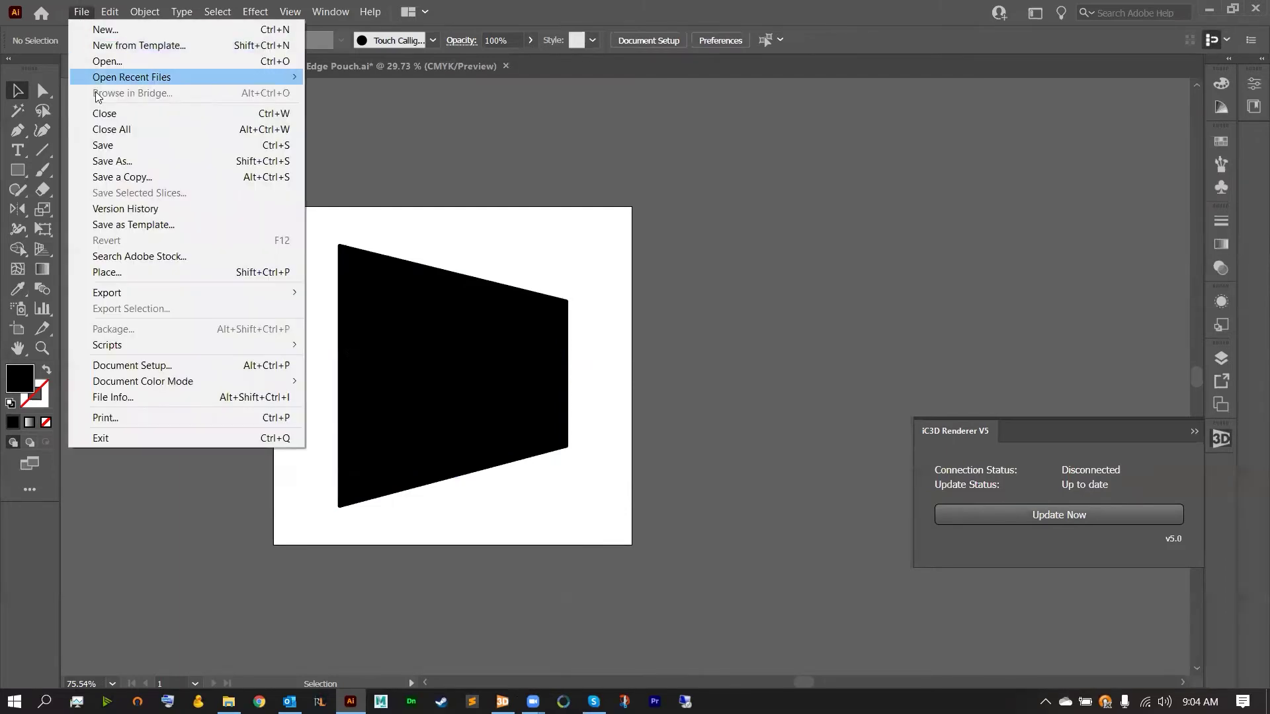
mouse_move(121, 299)
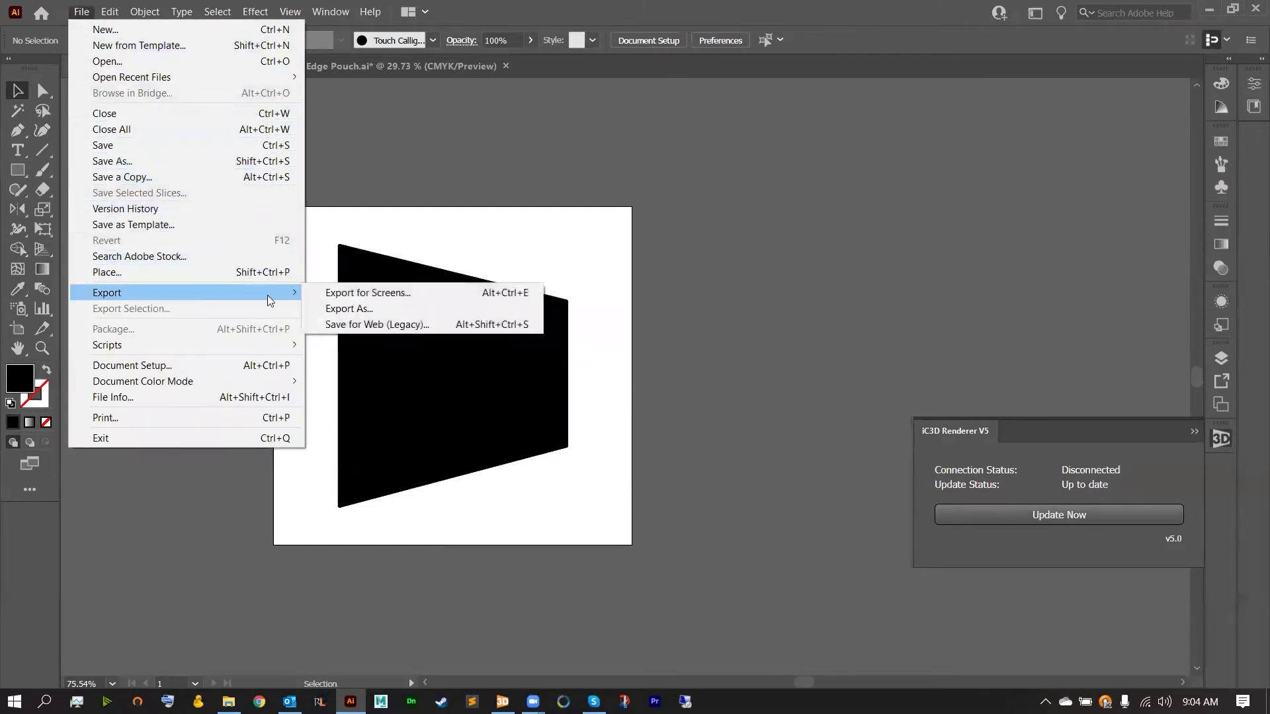
click(312, 309)
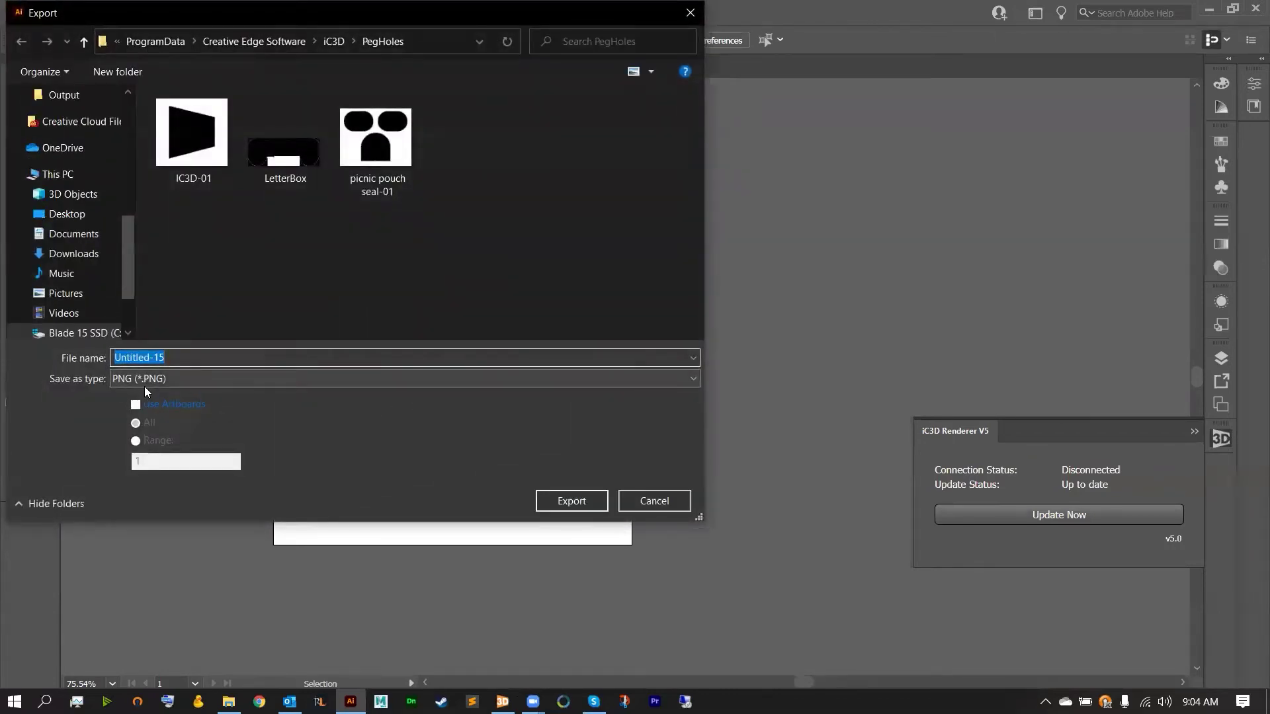
Step: Name the PNG export IC3D in the PegHoles folder, basing the name on the existing IC3D-01 file
click(192, 126)
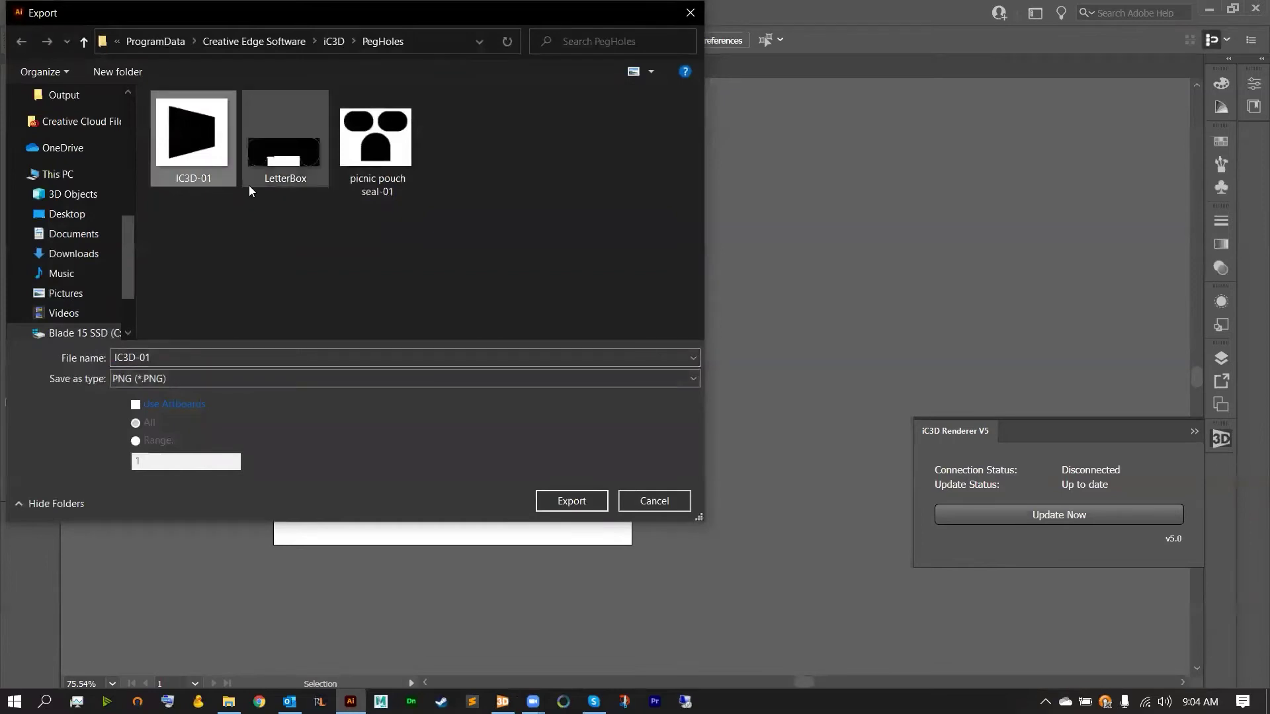
click(168, 356)
click(170, 357)
key(BackSpace)
key(BackSpace)
key(BackSpace)
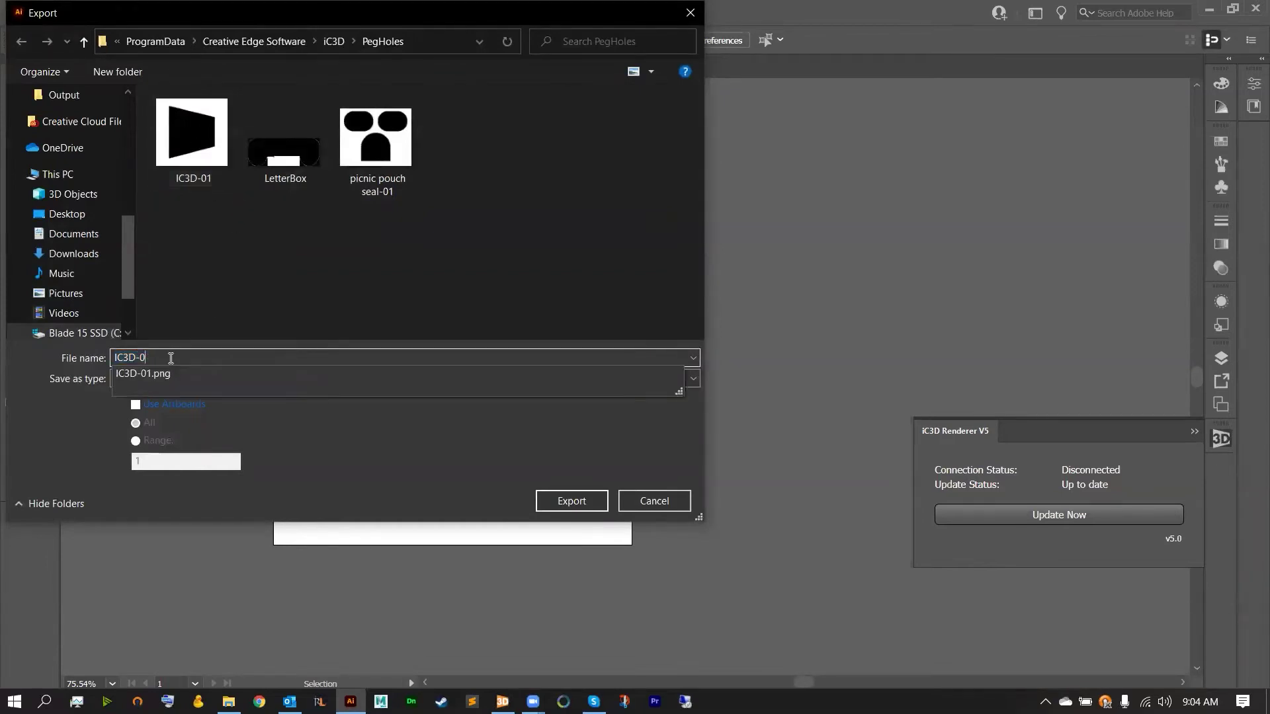
click(384, 446)
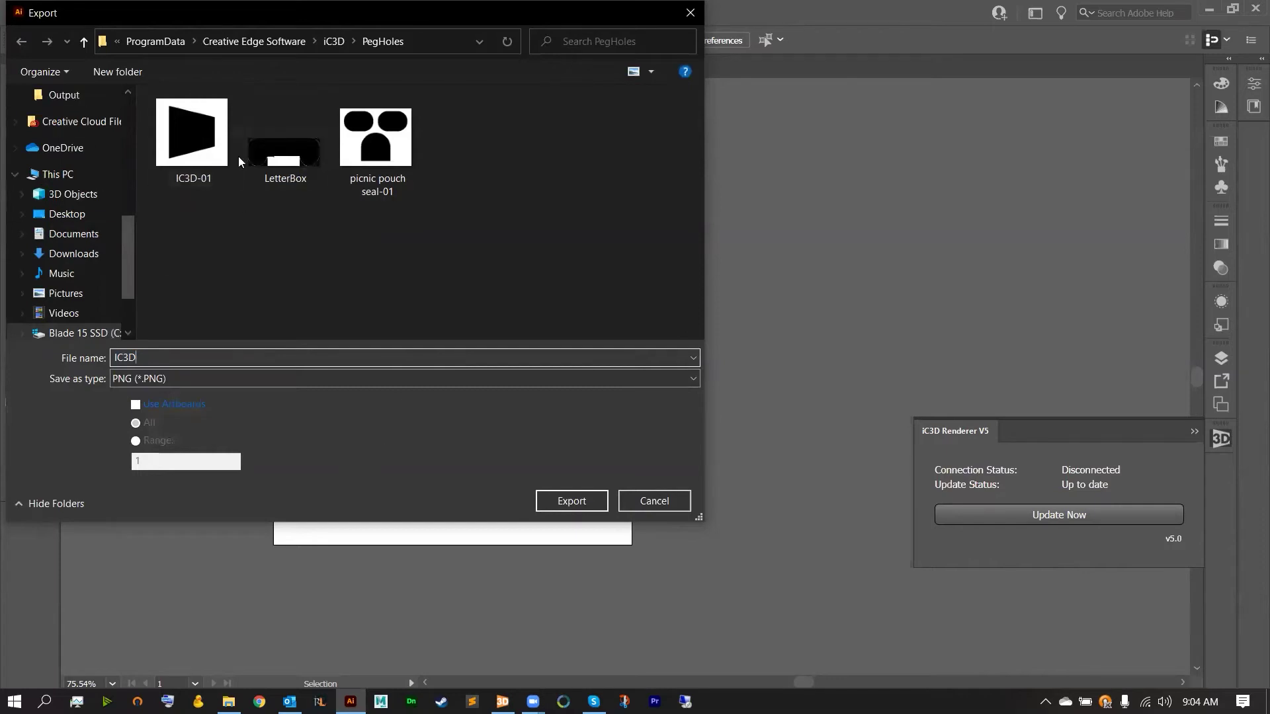
Step: Export the PNG to the PegHoles folder using artboards, at 300 ppi with a white background, replacing IC3D-01.png
click(420, 45)
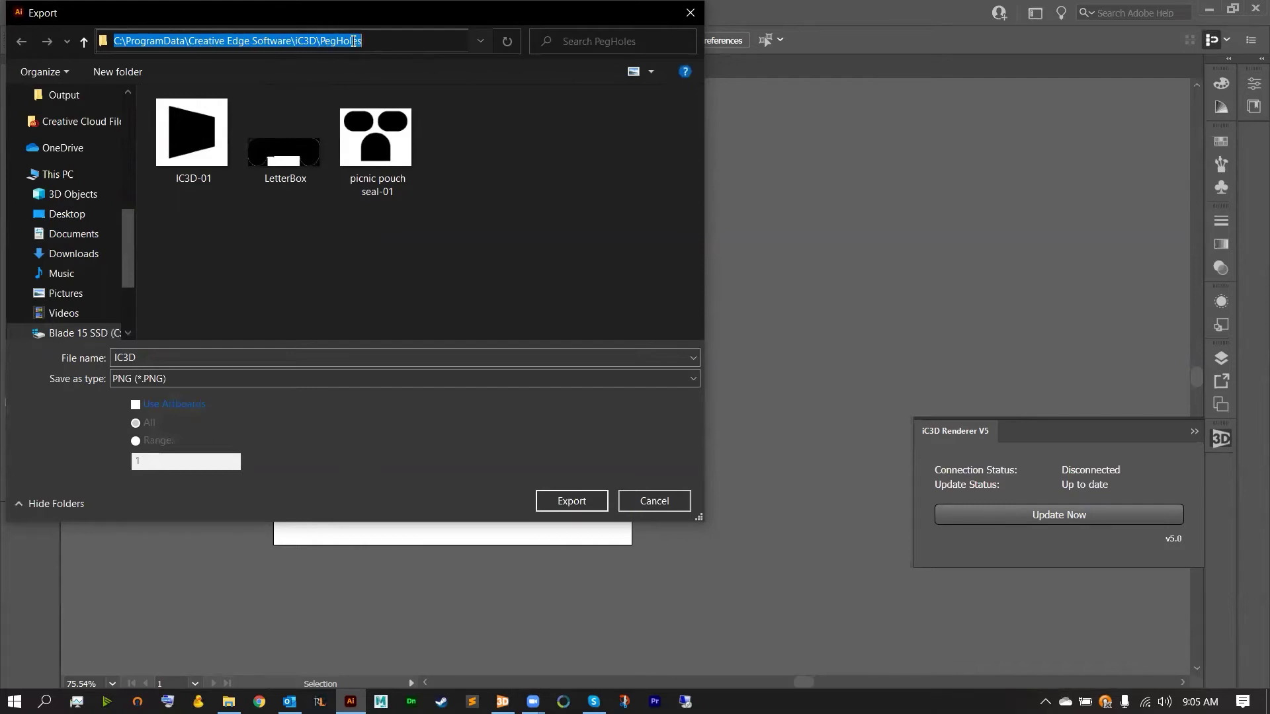
click(340, 297)
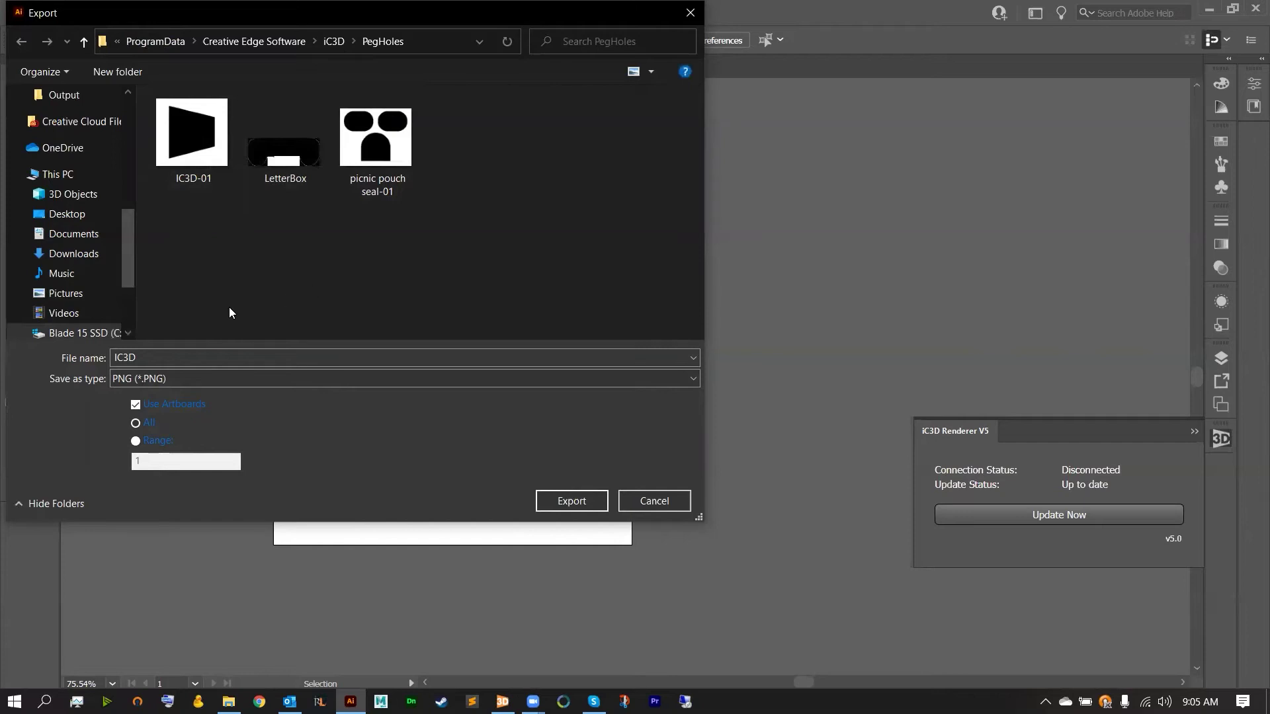
click(334, 405)
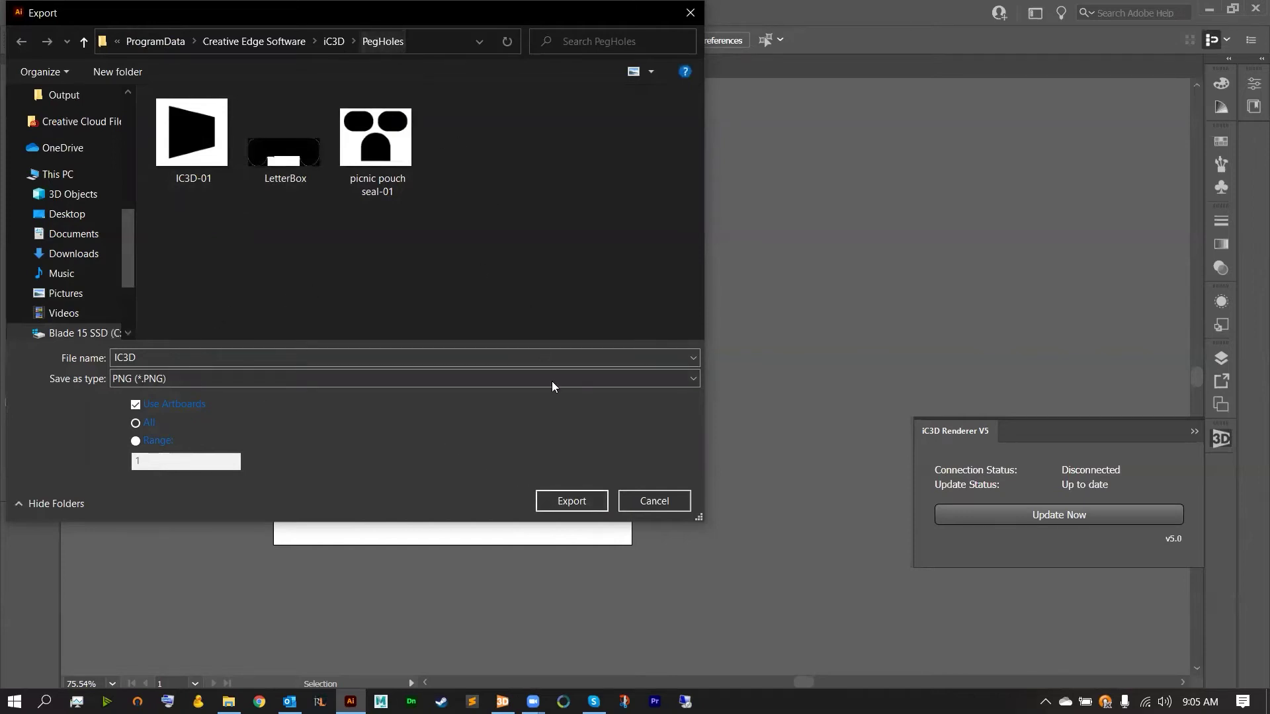
click(573, 503)
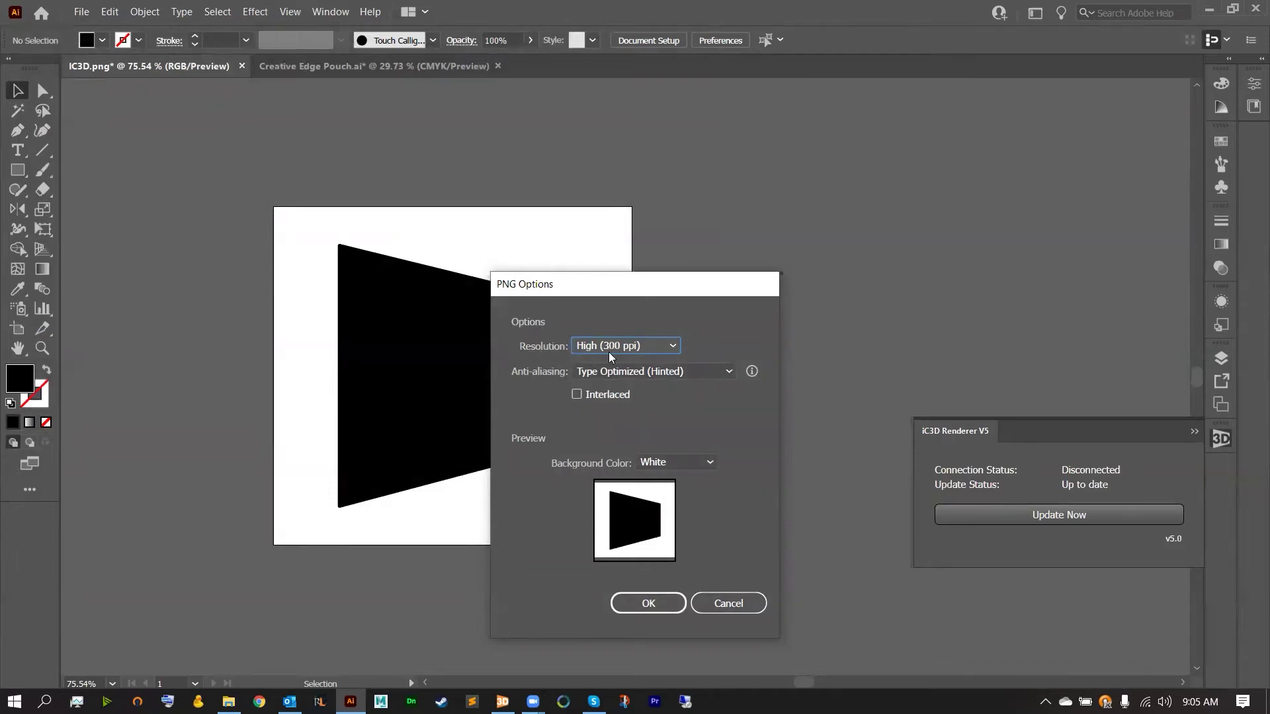
click(658, 607)
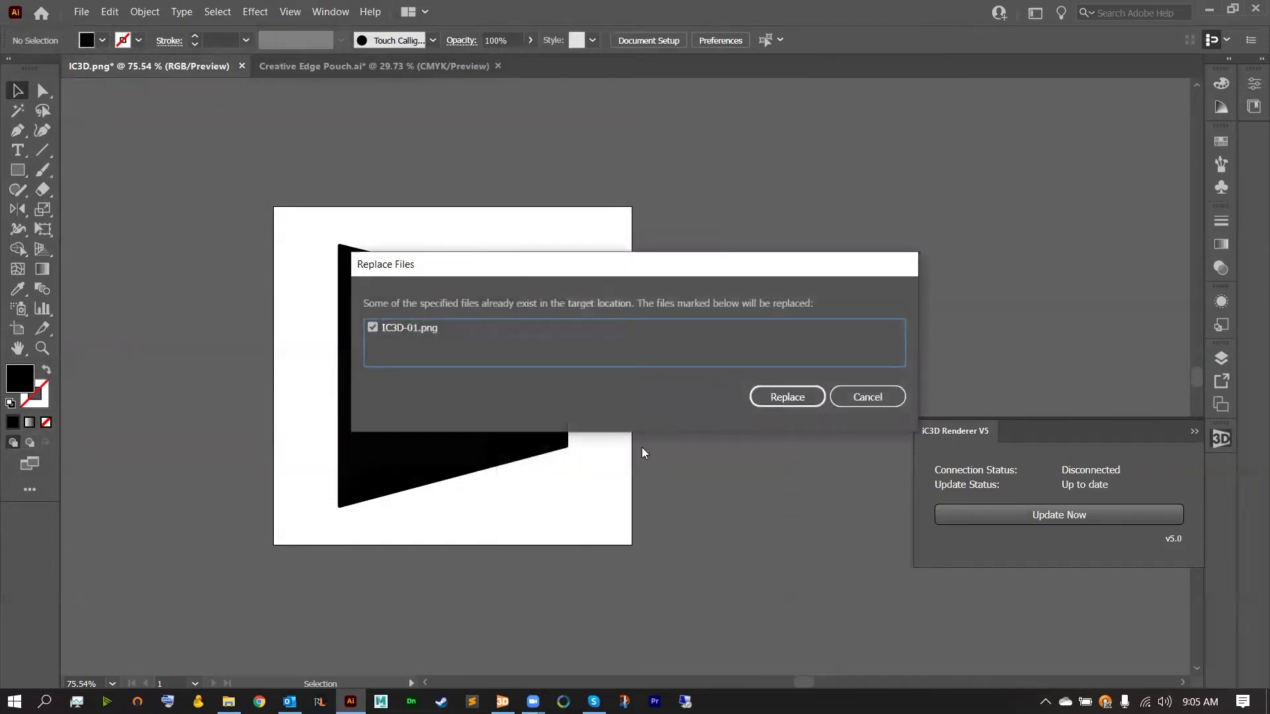
click(762, 399)
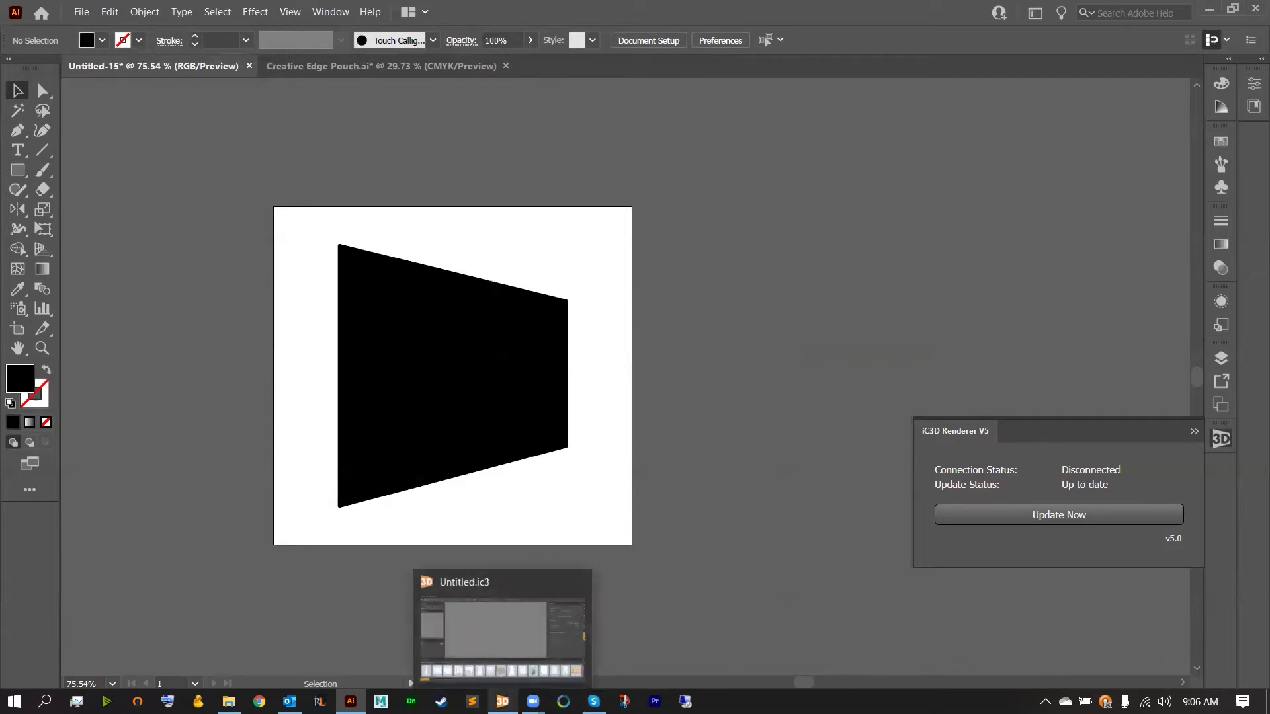
Step: Switch to iC3D and load the Stand Up Pouch template from the template library for configuration
click(503, 701)
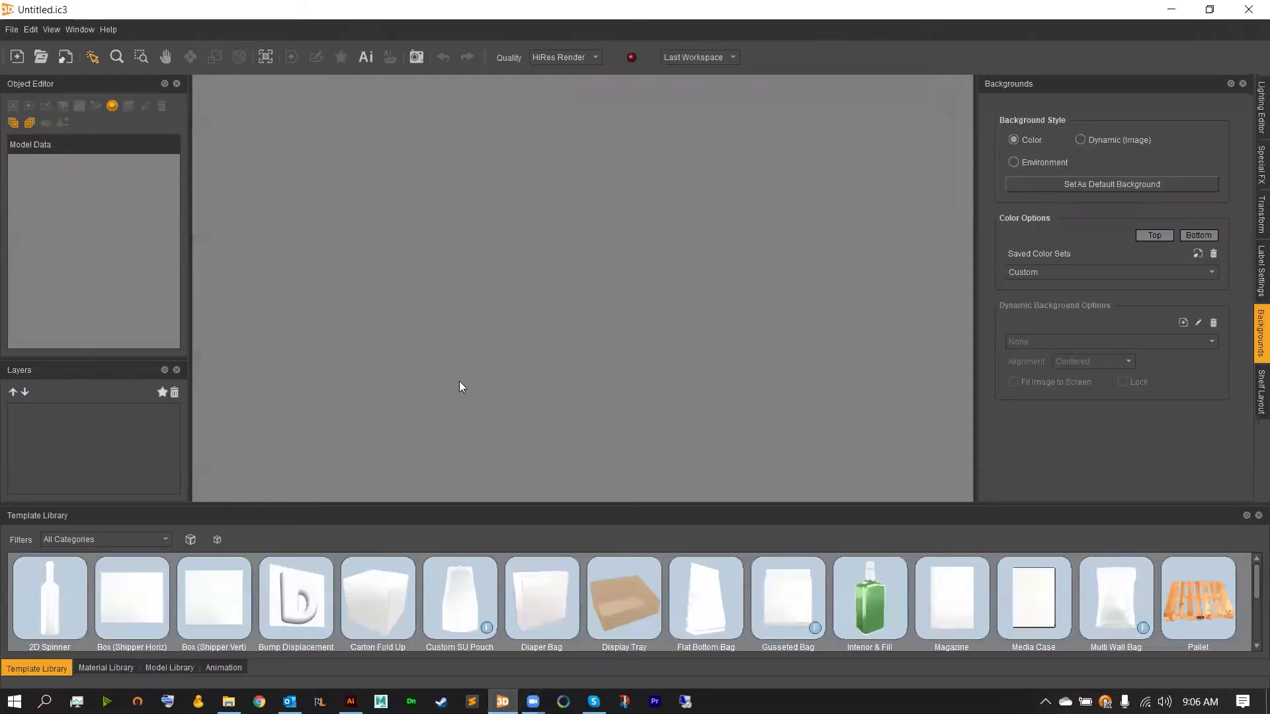
drag(445, 504, 444, 401)
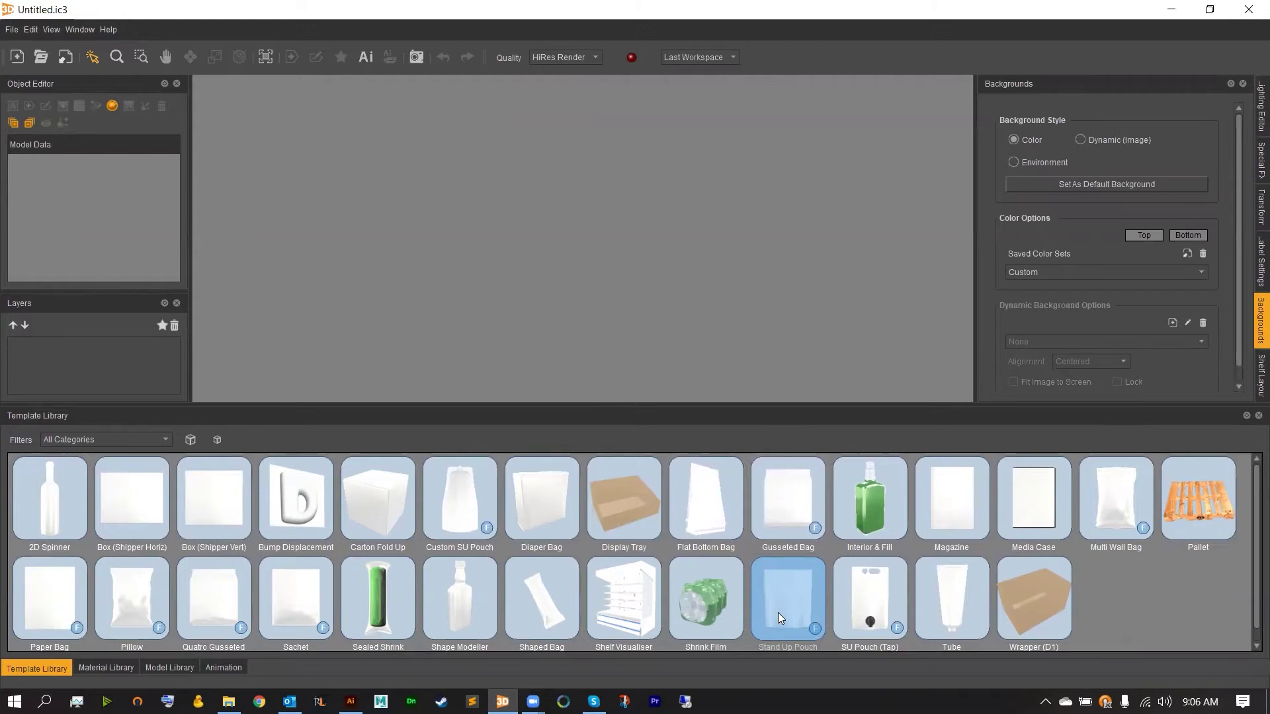
drag(778, 612, 695, 350)
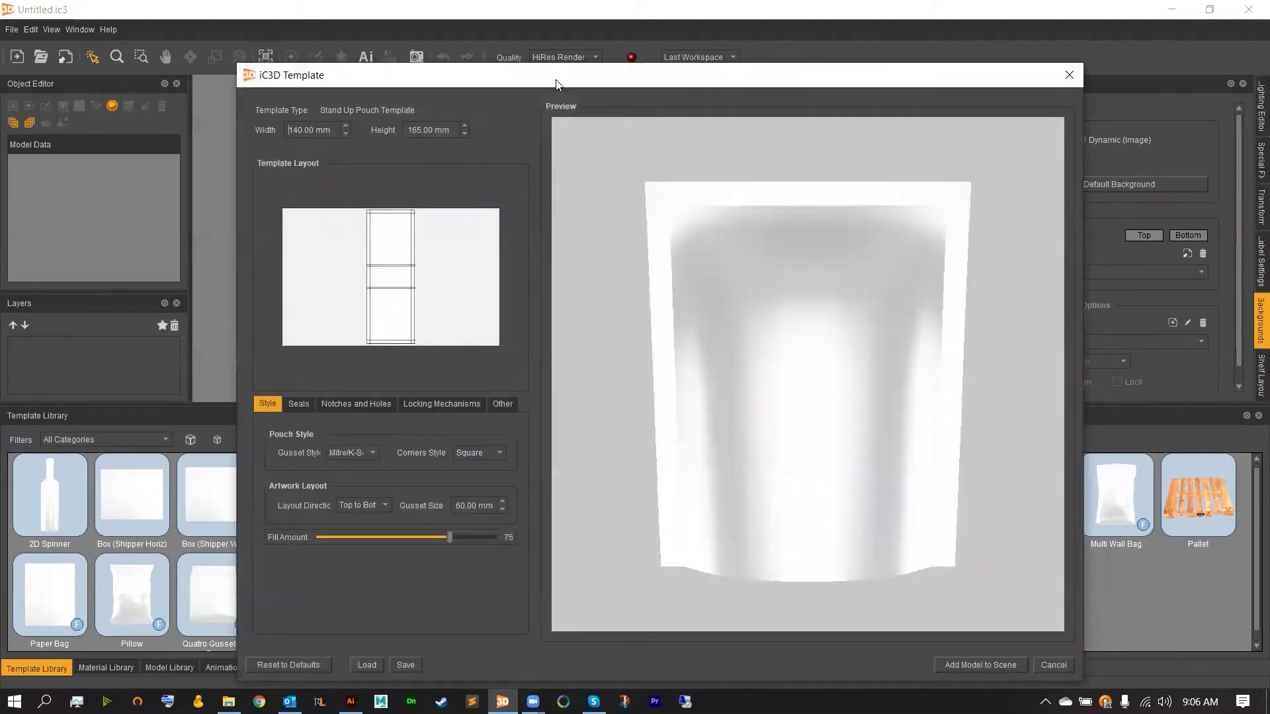
drag(555, 83, 496, 60)
drag(711, 171, 694, 171)
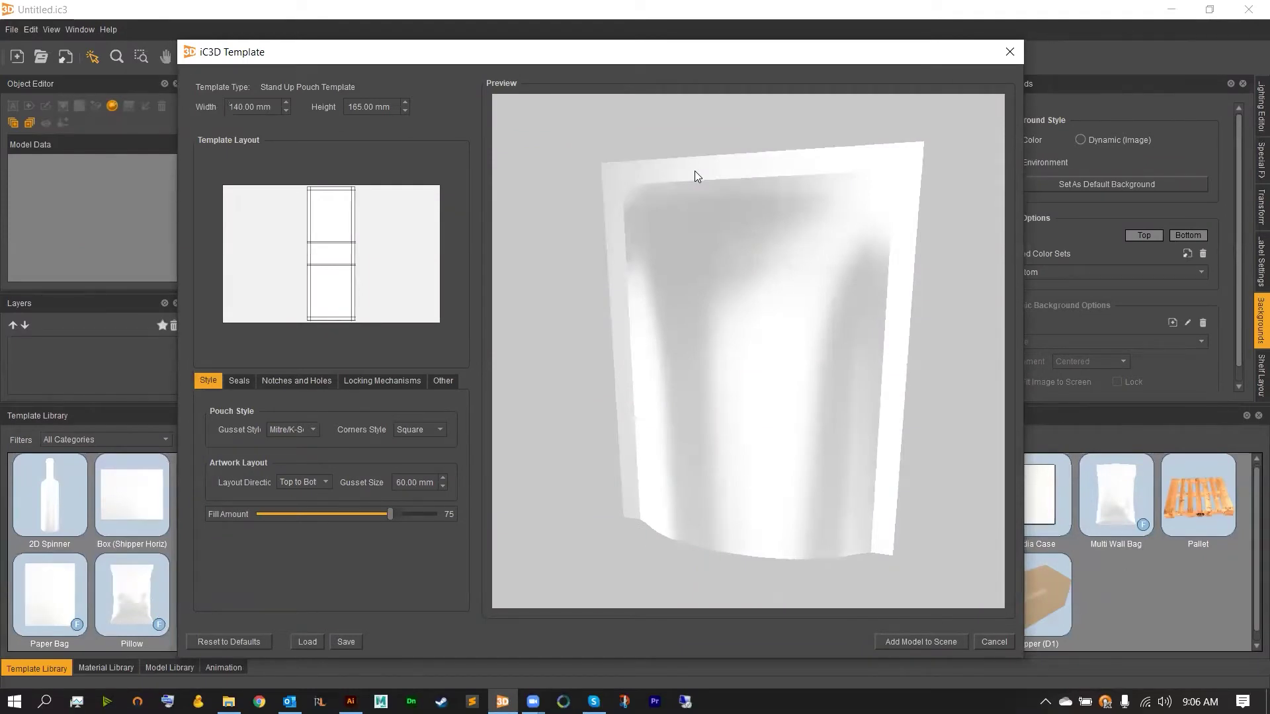
Step: Add a round peg hole to the pouch template
click(296, 381)
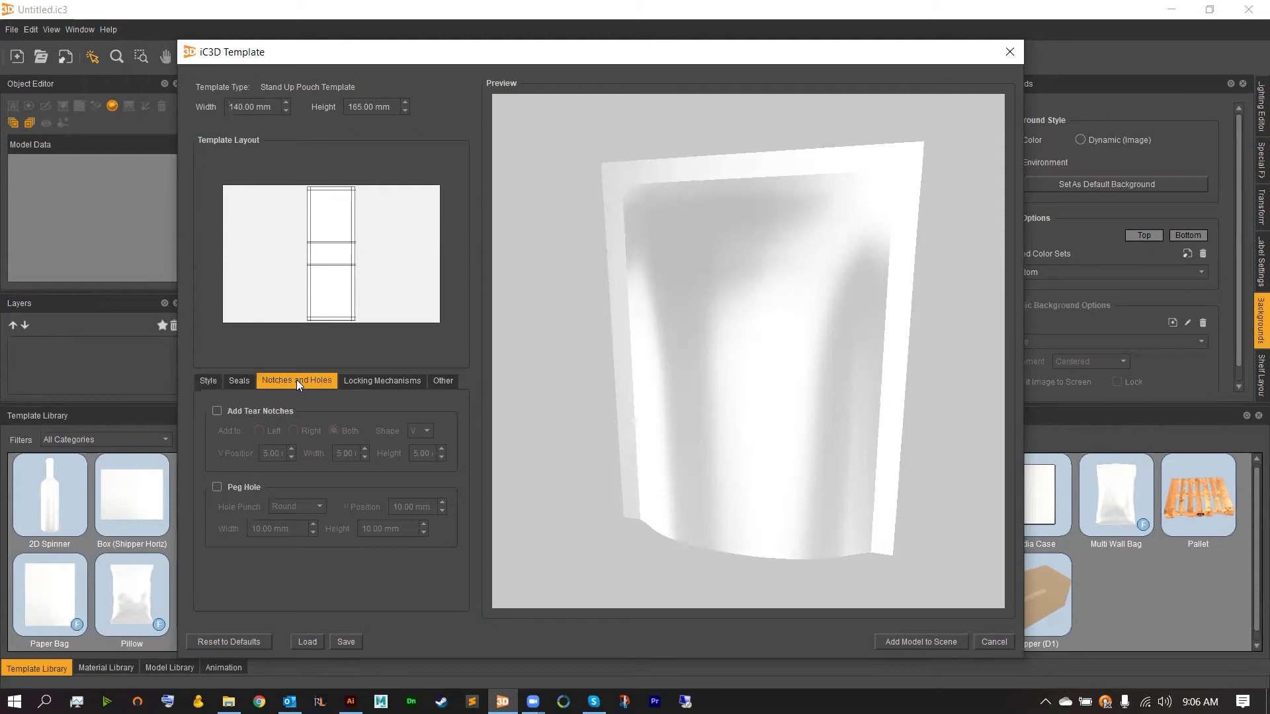
click(217, 487)
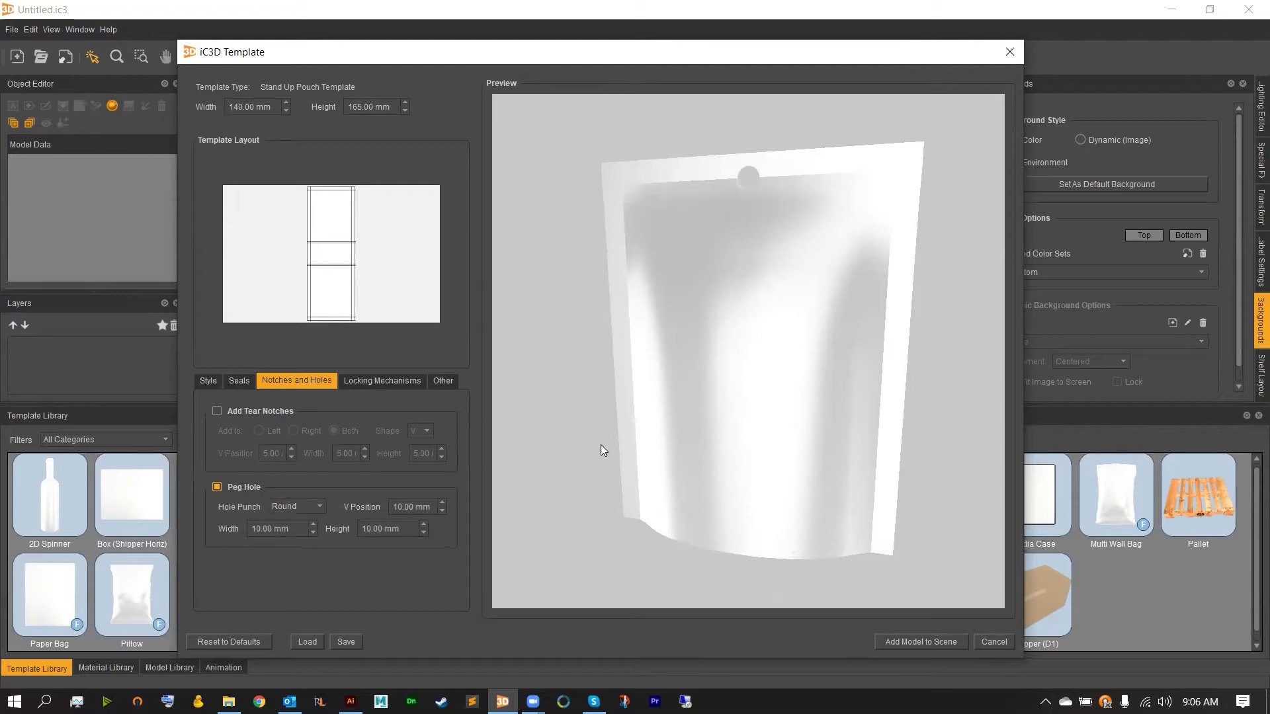
mouse_move(601, 444)
mouse_down()
mouse_move(618, 446)
mouse_move(606, 450)
mouse_up()
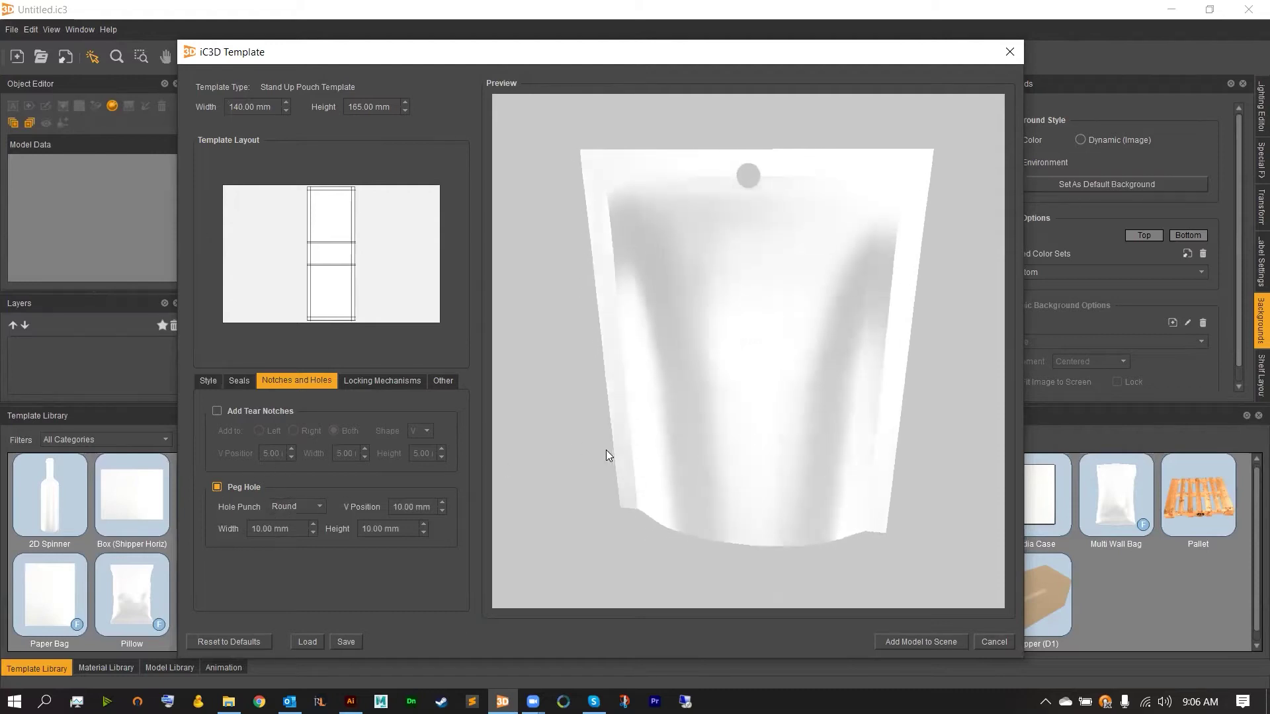
Step: Set the pouch's top seal height to 20 mm
click(231, 381)
drag(302, 409, 296, 410)
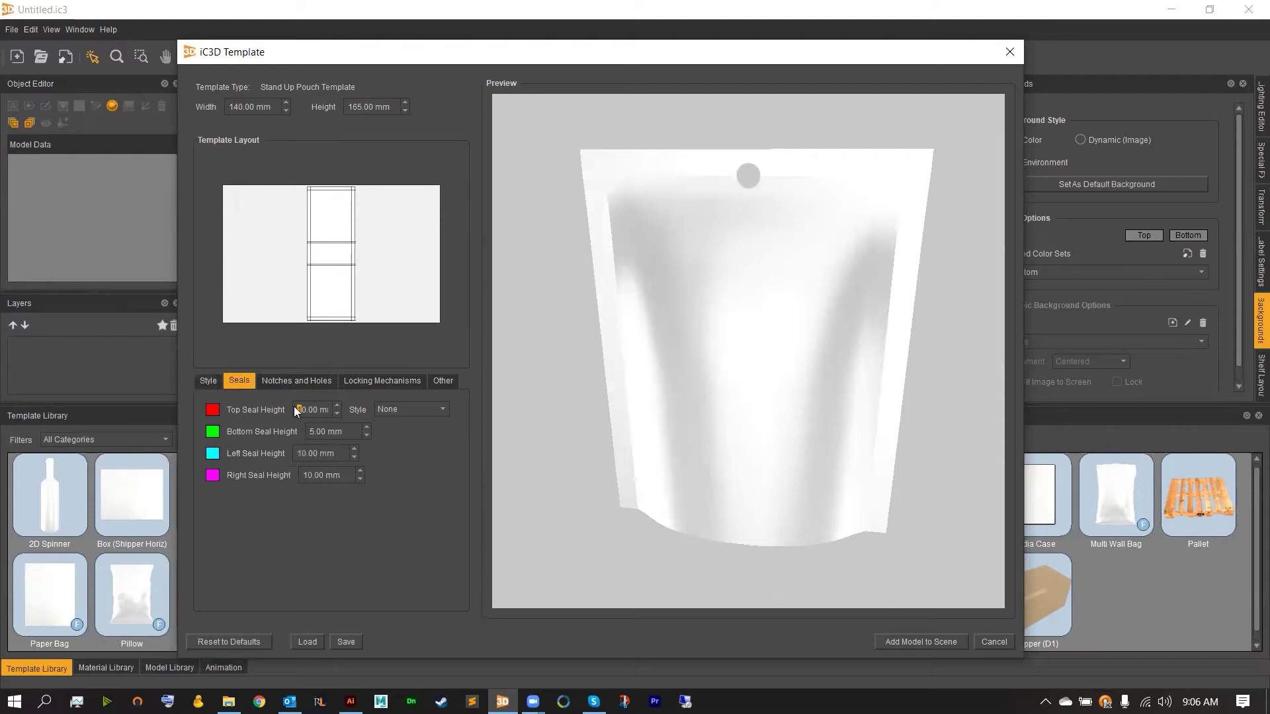
text(2)
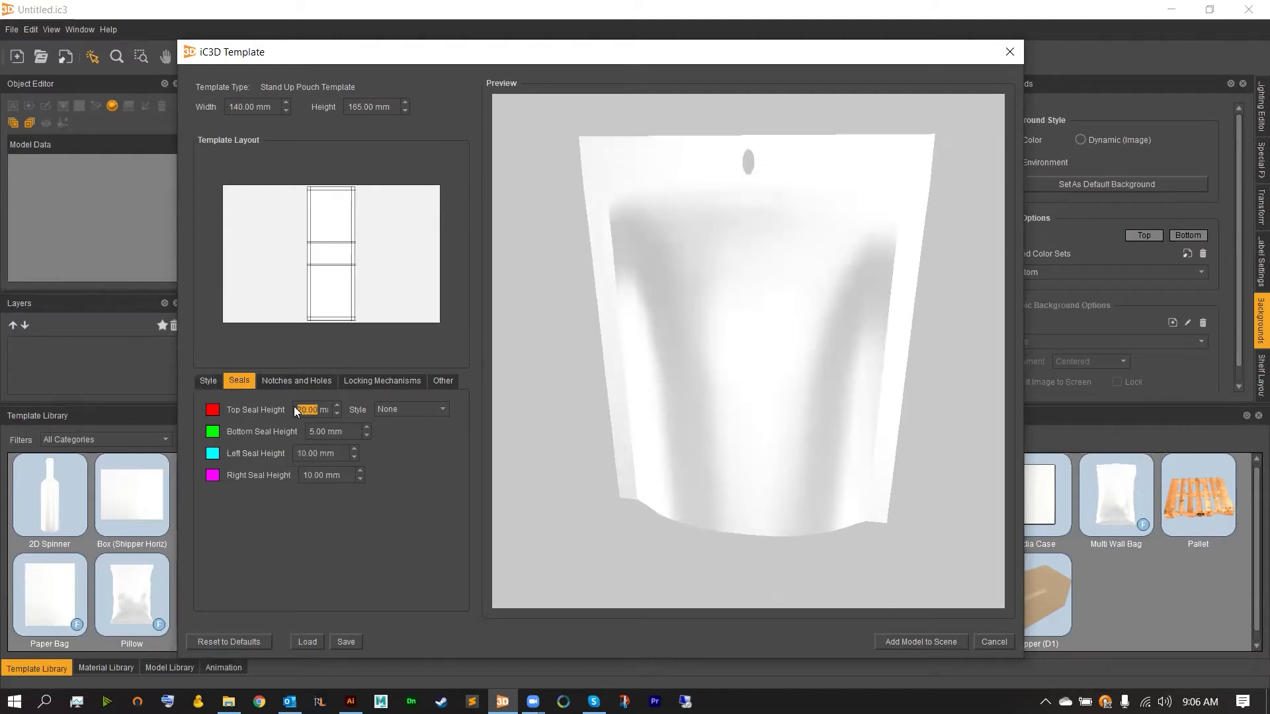
key(Return)
Step: Change the peg hole's punch shape to the custom IC3D-01 shape
click(291, 385)
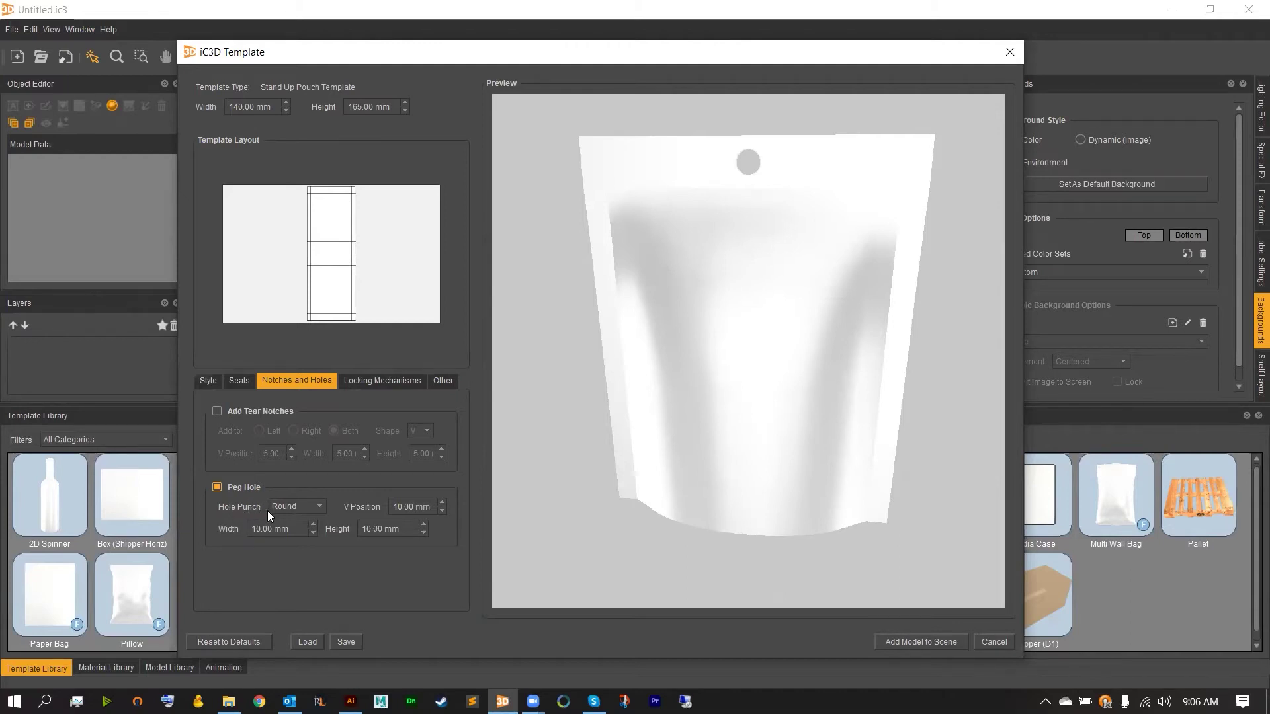
click(316, 509)
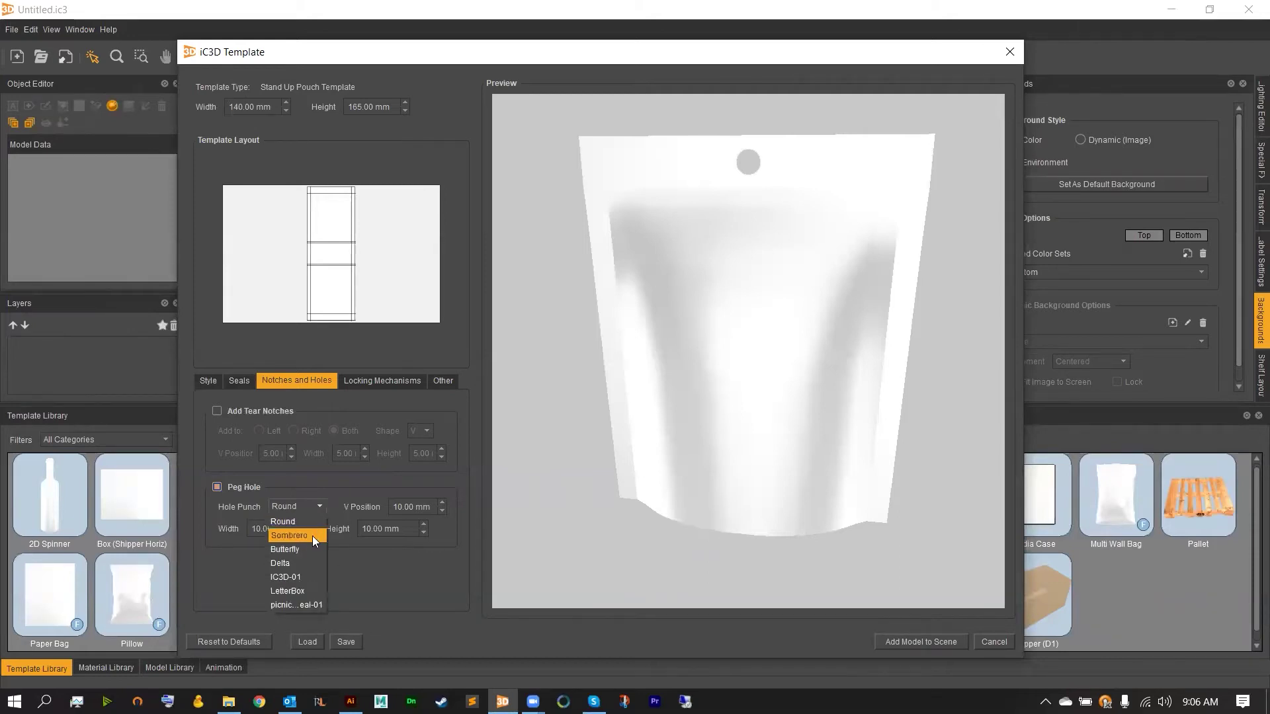
click(305, 578)
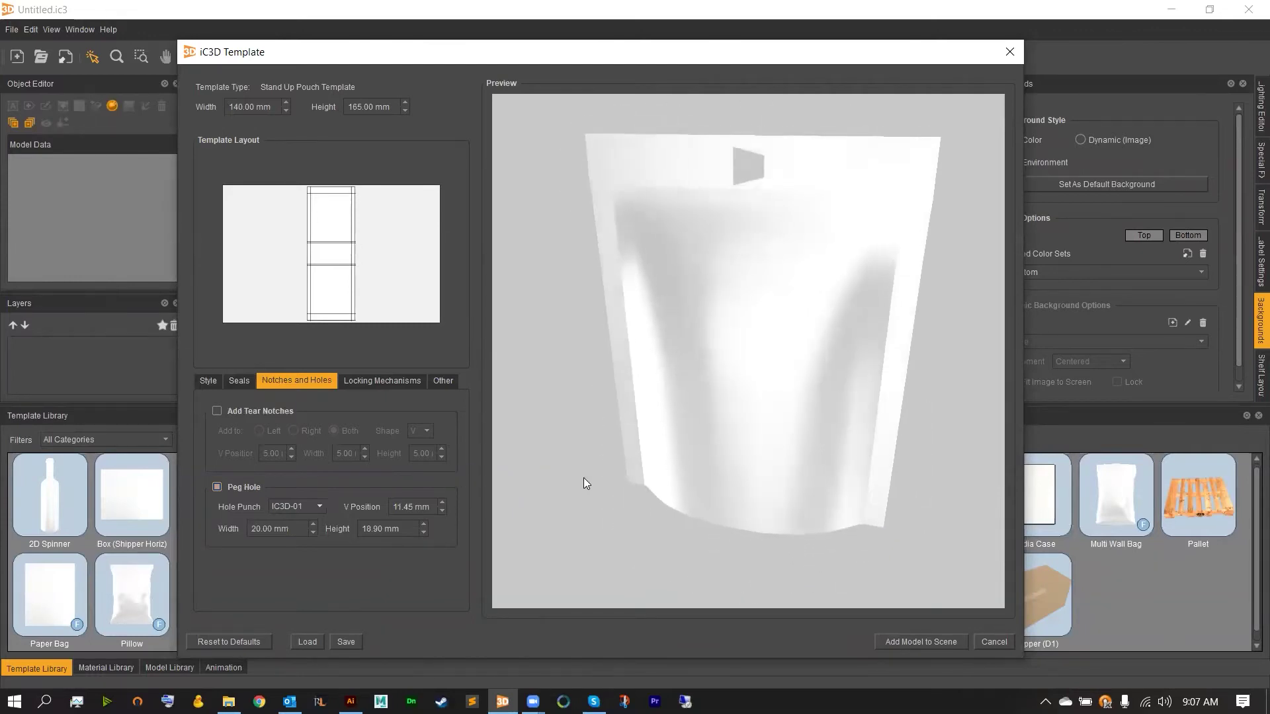
Step: Give the pouch rounded corners and add the model to the scene
click(409, 384)
click(440, 383)
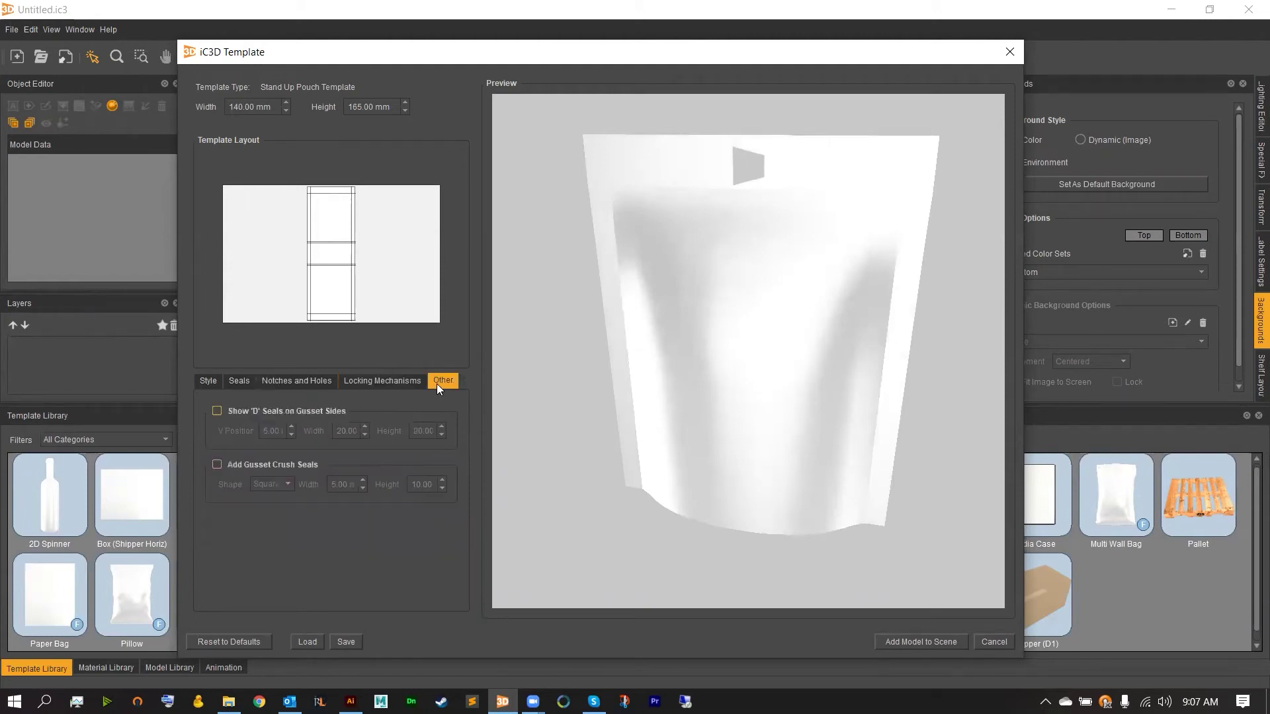
click(210, 381)
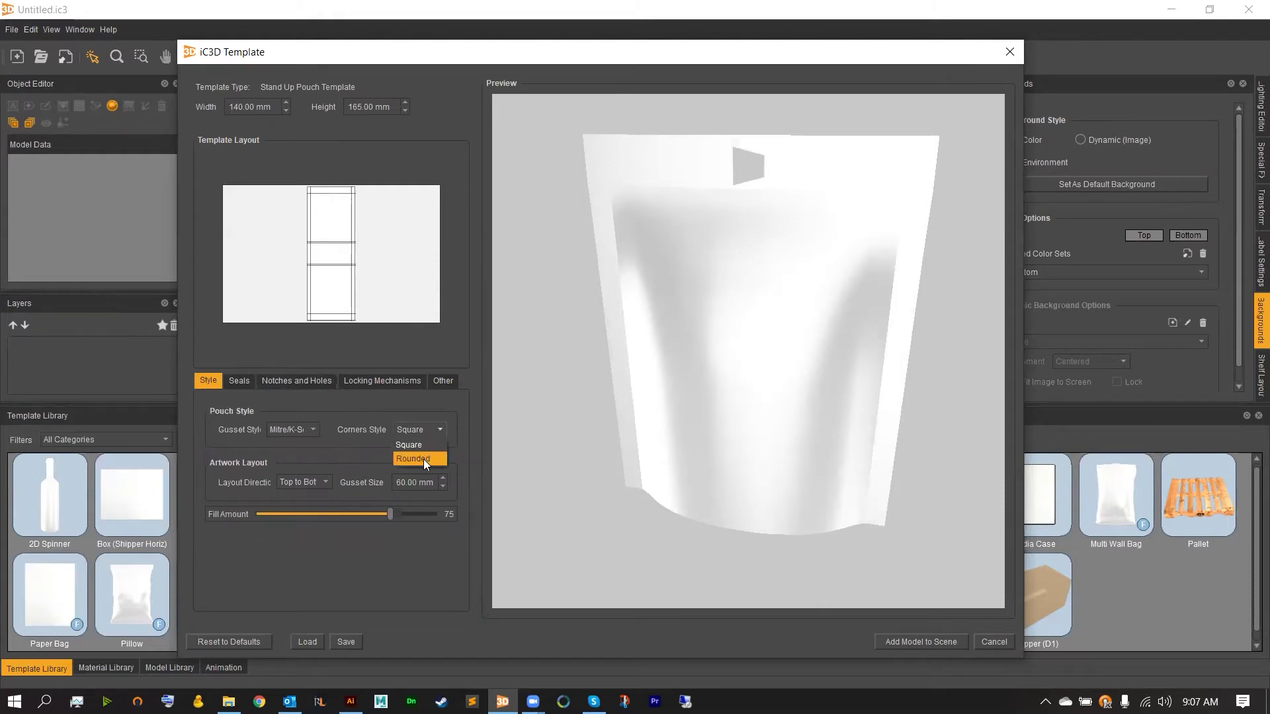
key(ctrl+Tab)
key(ctrl+Tab)
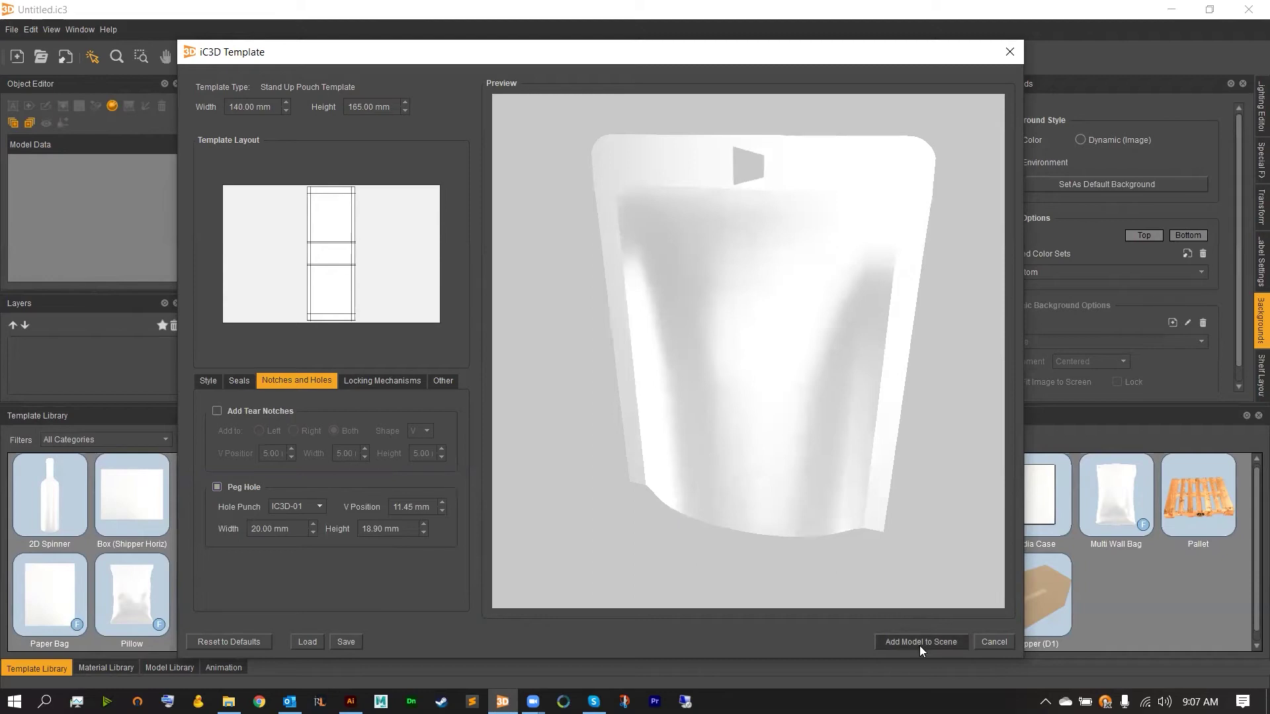
click(919, 643)
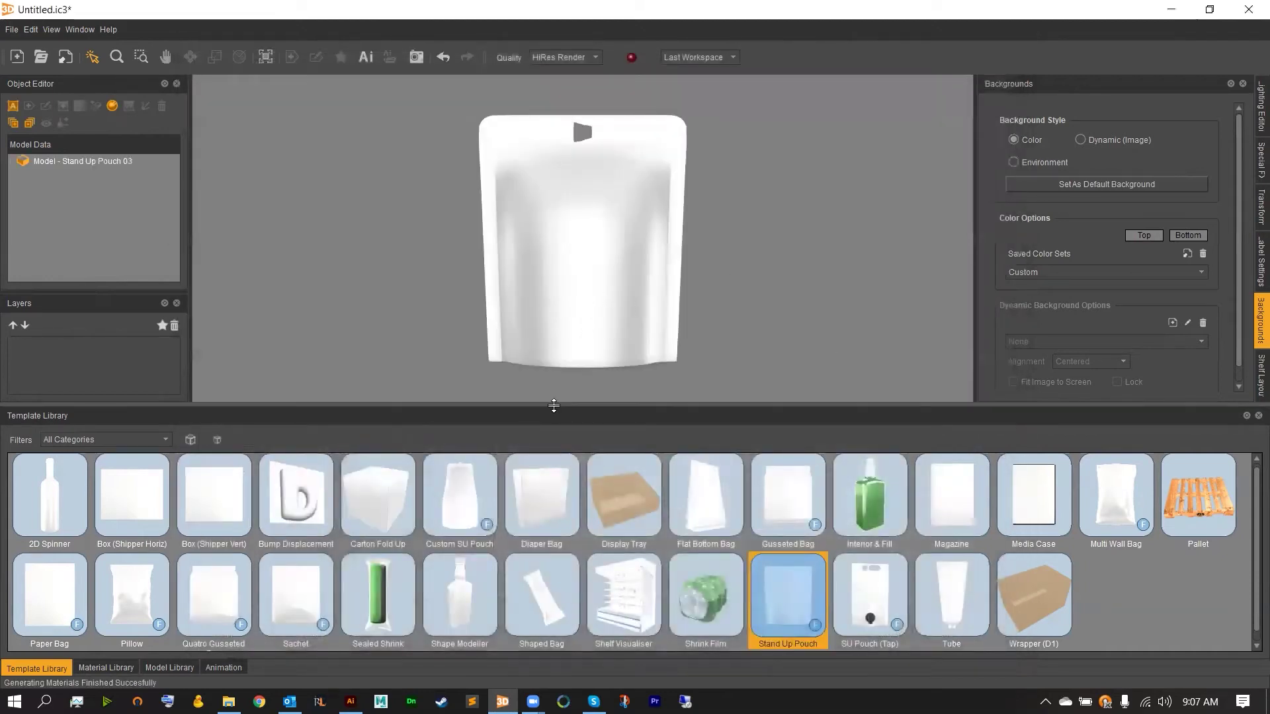
drag(554, 410, 564, 553)
Step: Open the pouch's Base Artwork - Front document in Illustrator and update the 3D model with its Creative Edge design
click(586, 370)
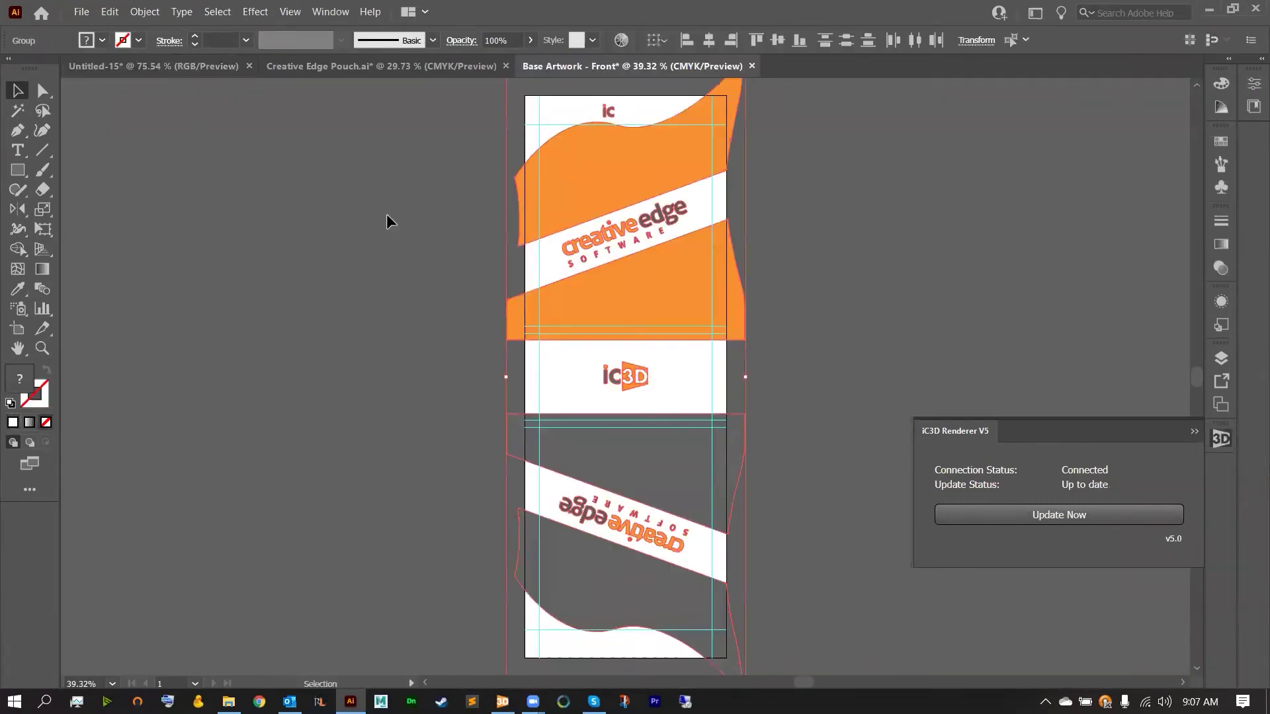
click(997, 517)
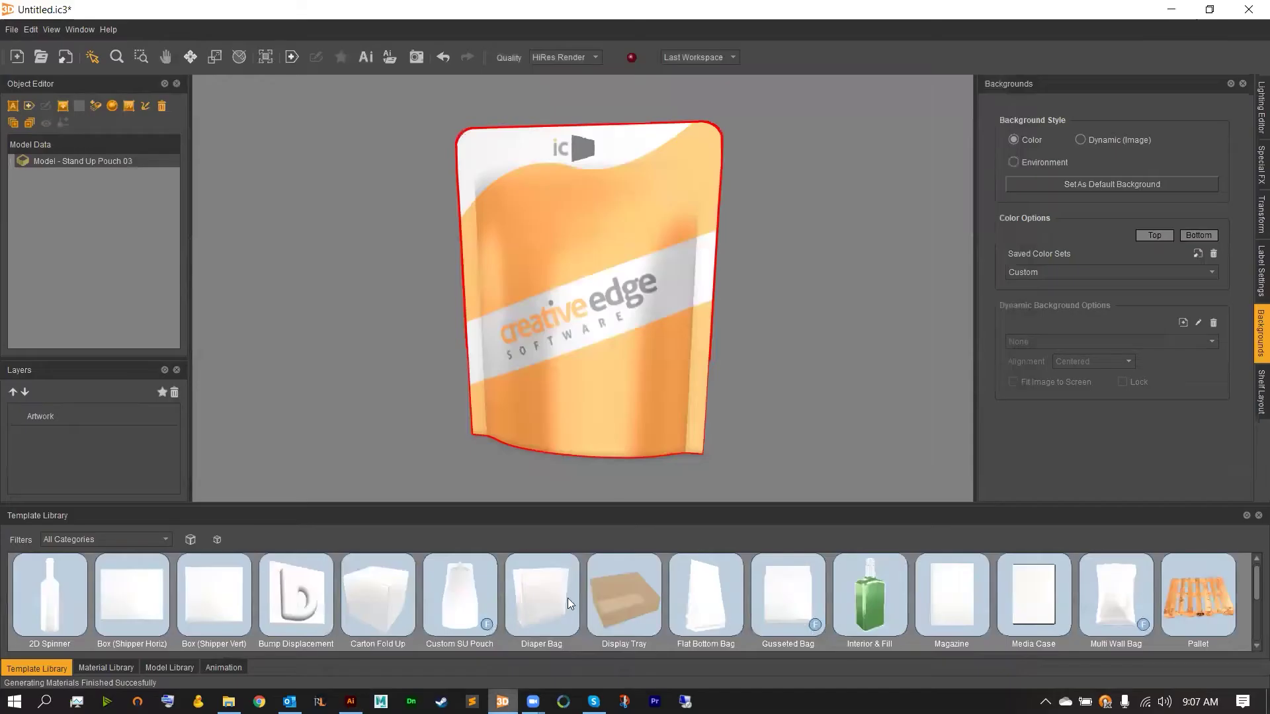
Step: Change the scene's background color set to White
mouse_move(629, 410)
mouse_down()
mouse_move(653, 412)
mouse_move(628, 408)
mouse_up()
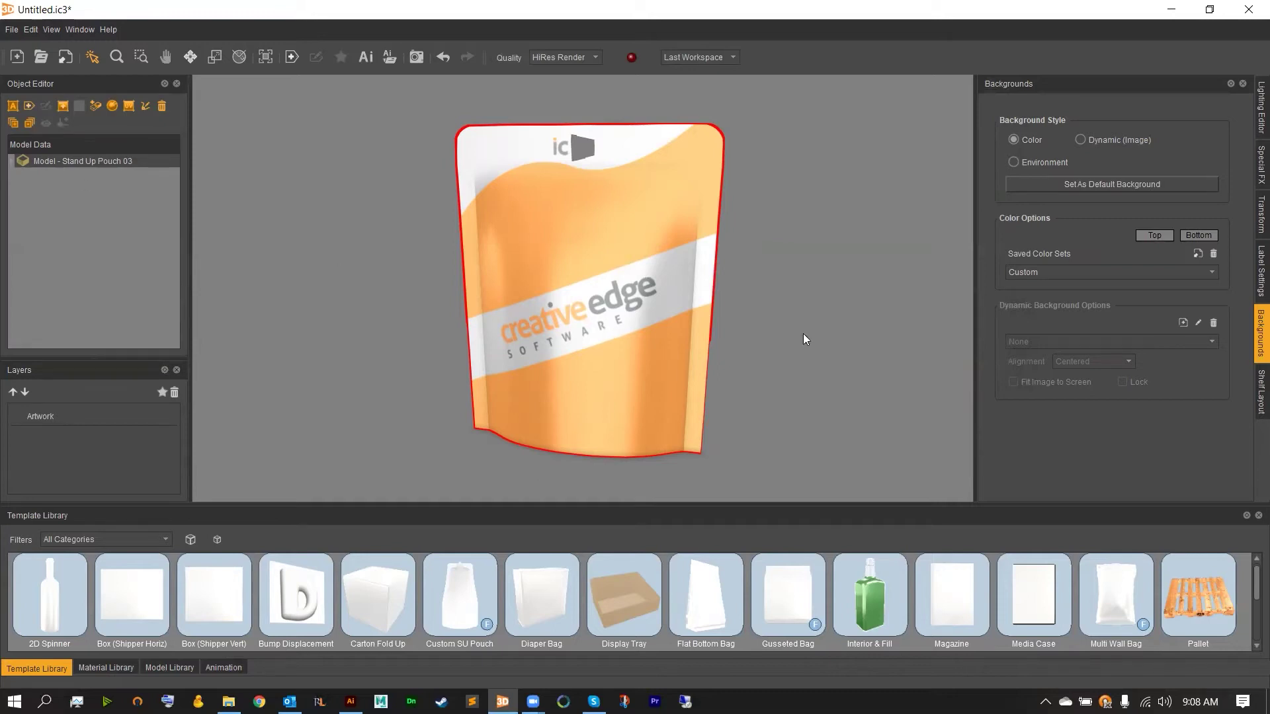
click(1075, 273)
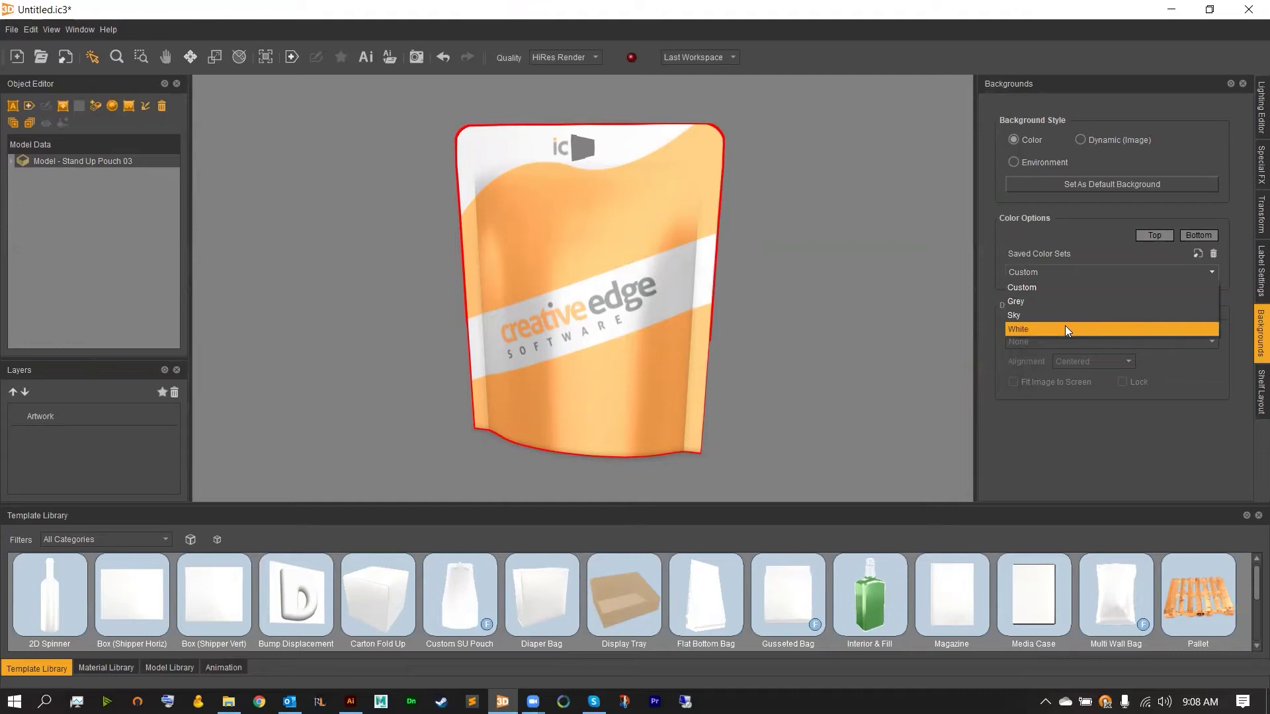
click(1037, 329)
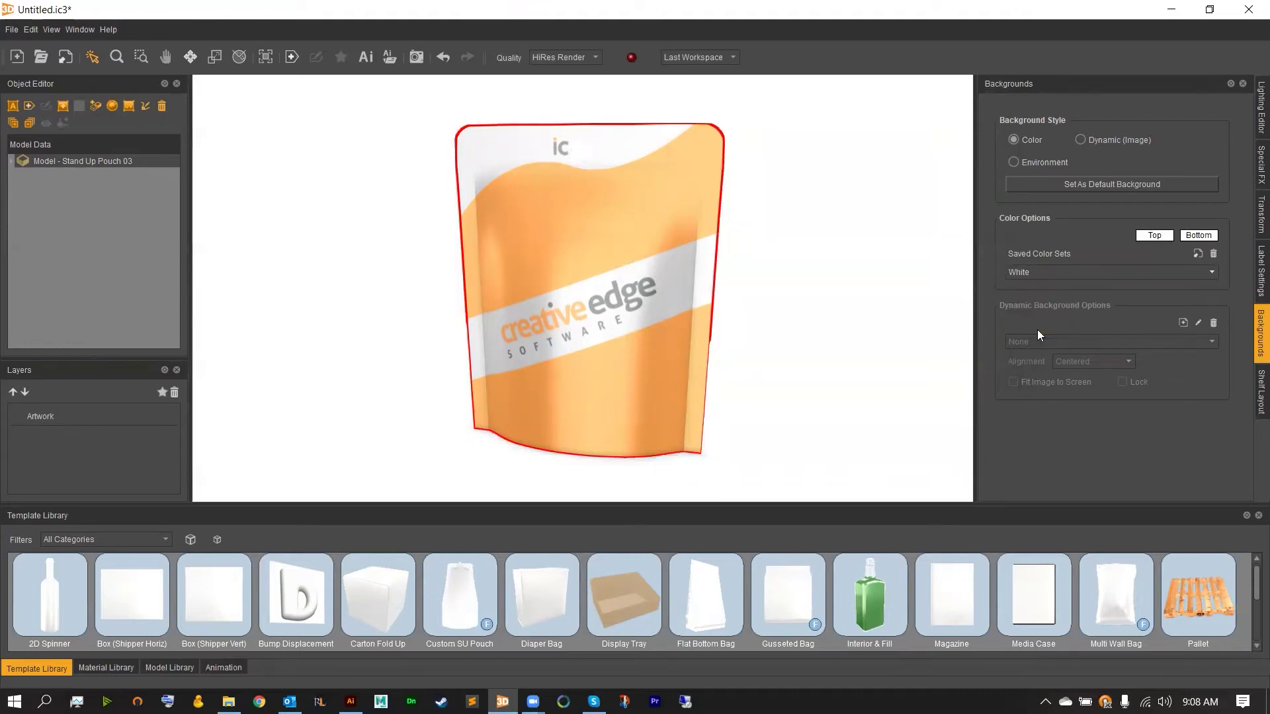
drag(940, 346, 787, 364)
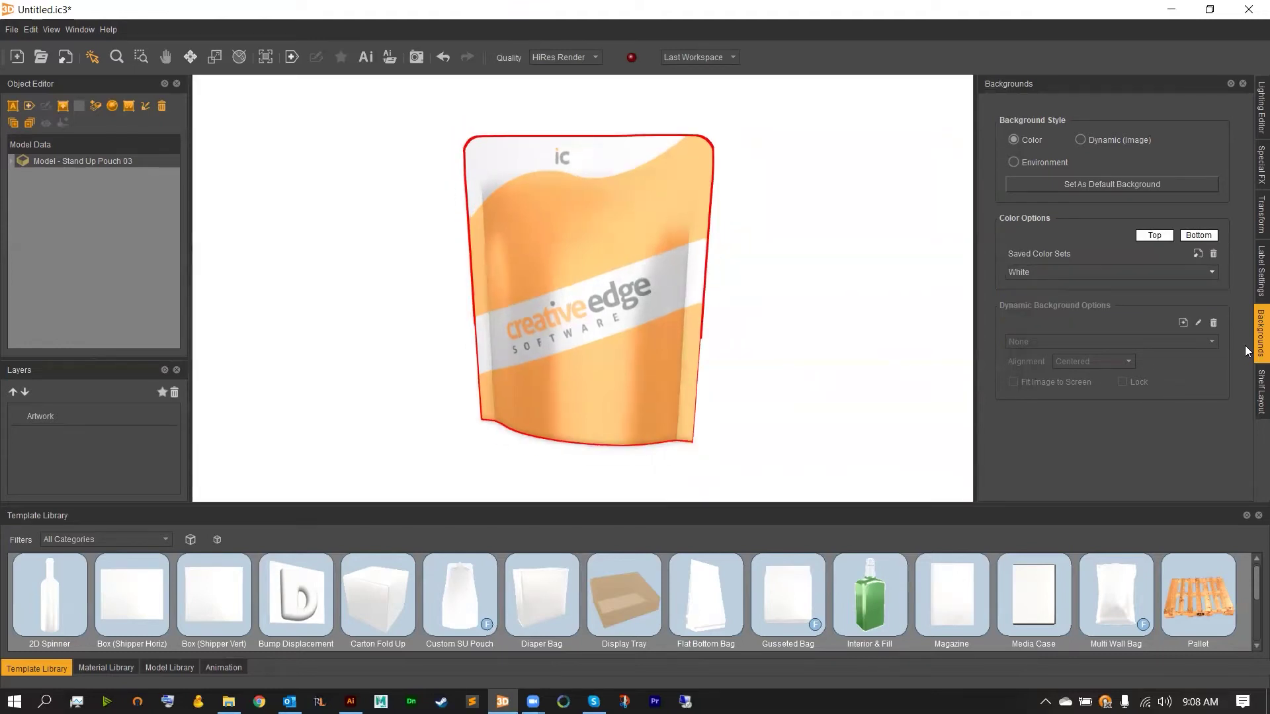
Step: Enable shadows for the pouch in the scene's special effects
click(1261, 165)
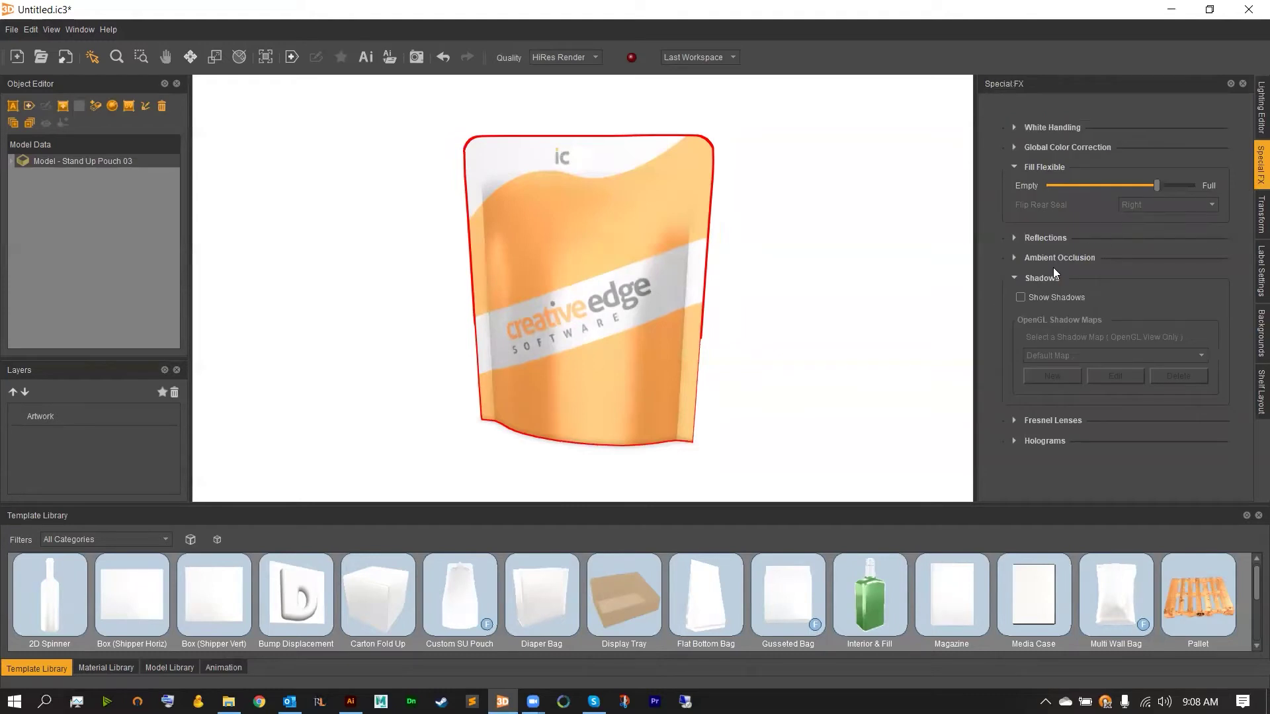
click(1020, 297)
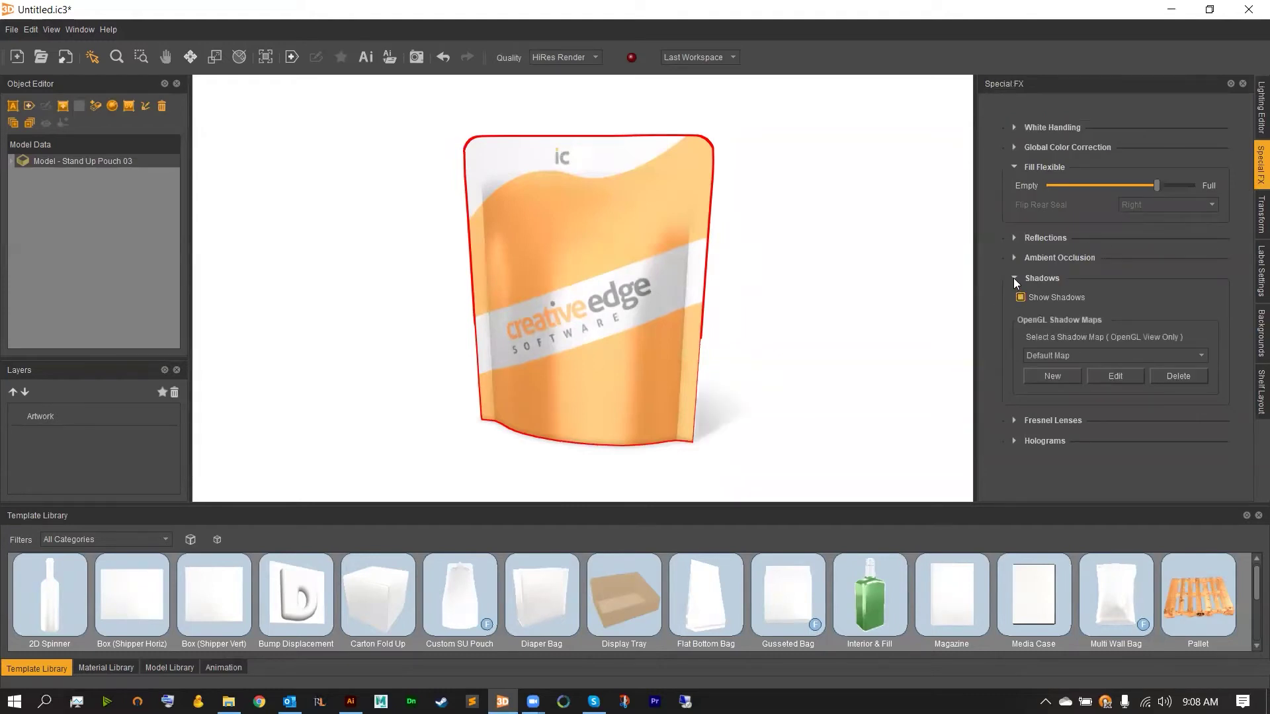
click(1014, 279)
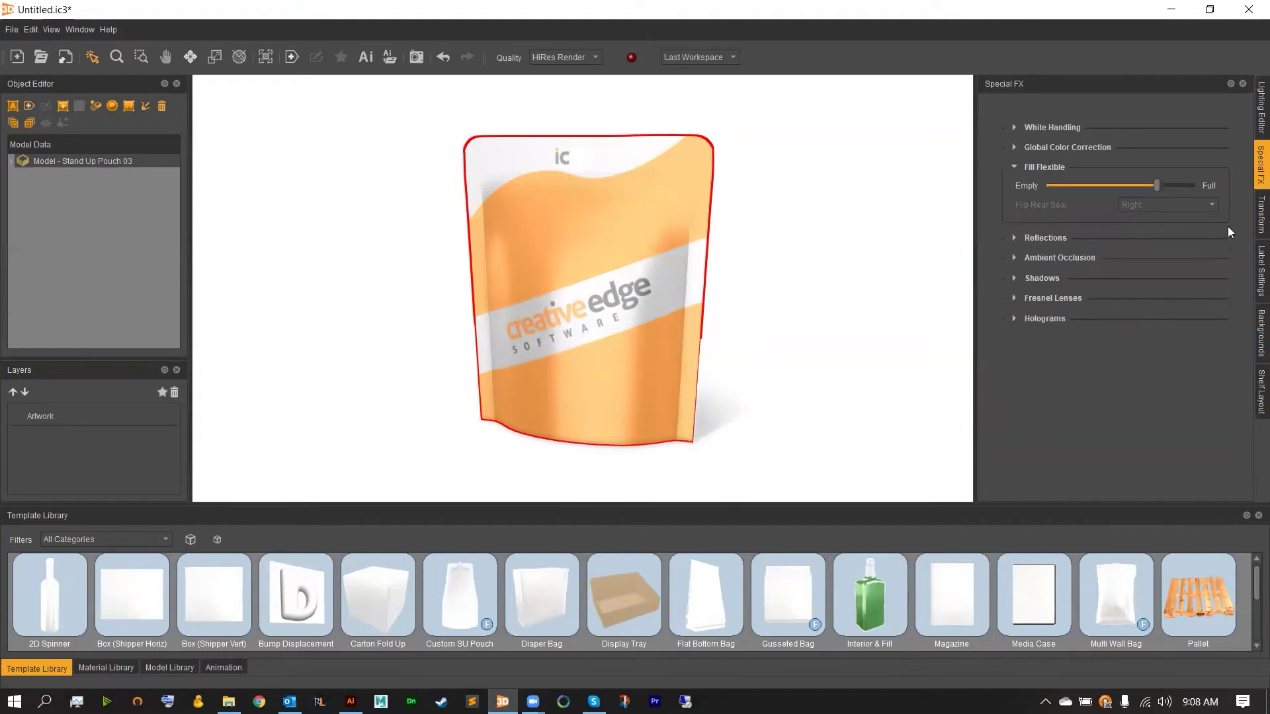
Step: Create a new lighting environment and load reinforced_concrete_01_2k from the Pictures HDRI folder as its spherical background image
click(1250, 125)
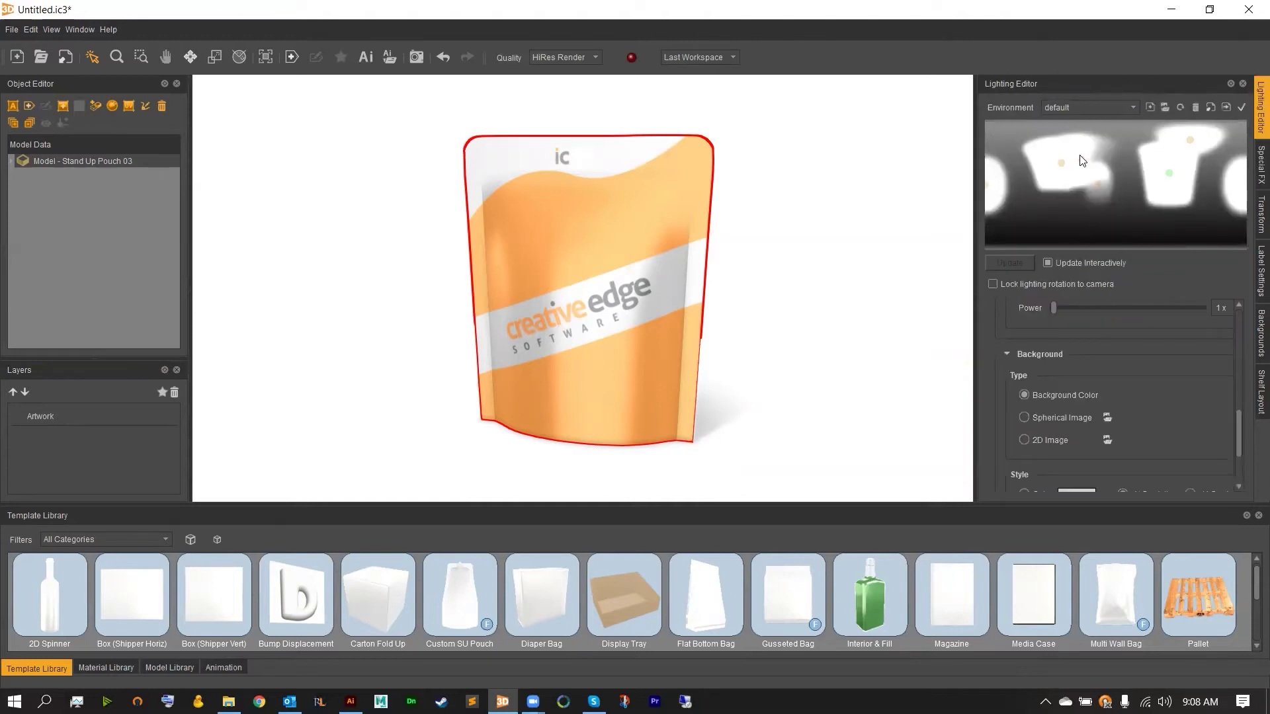
click(1149, 107)
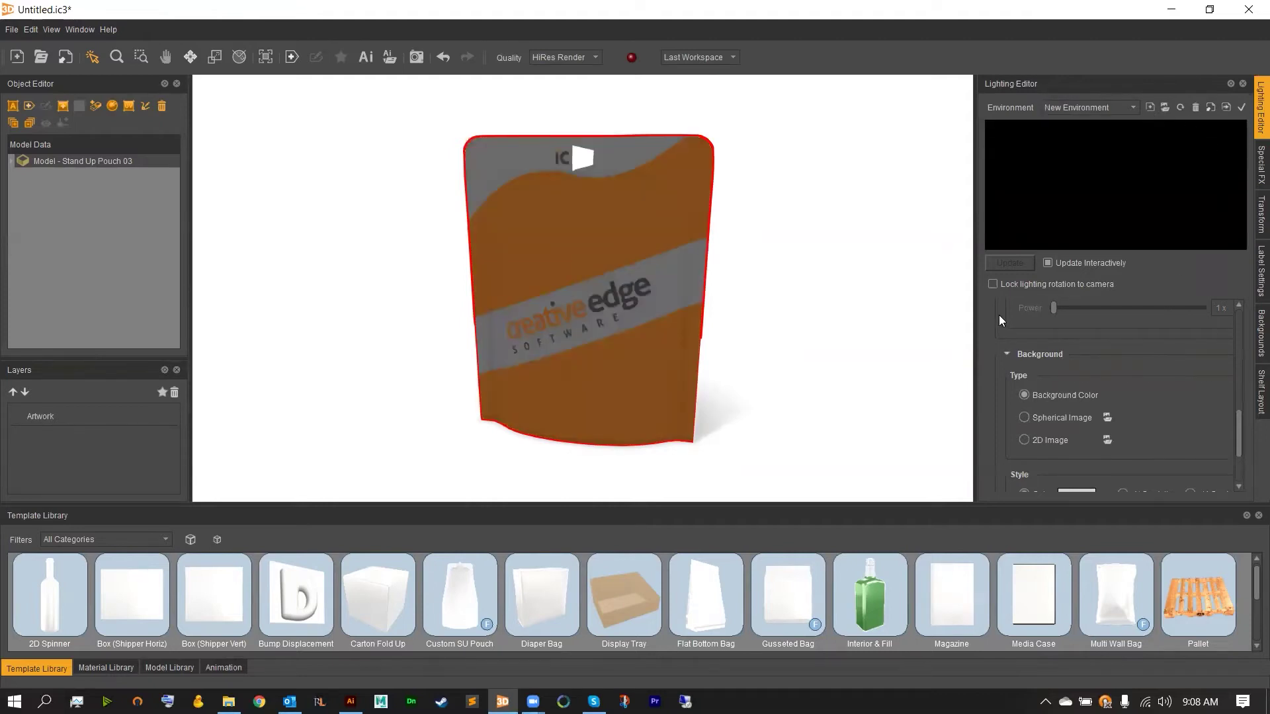
scroll(1000, 318, down, 3)
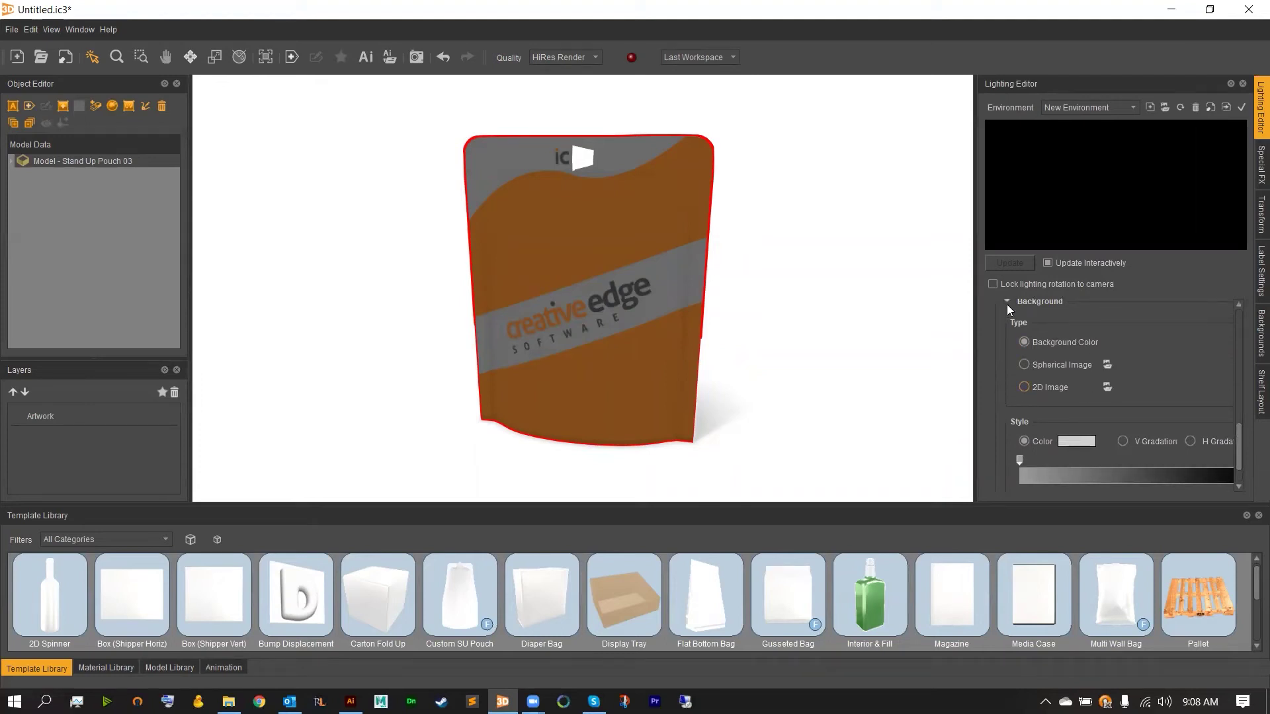
click(1025, 364)
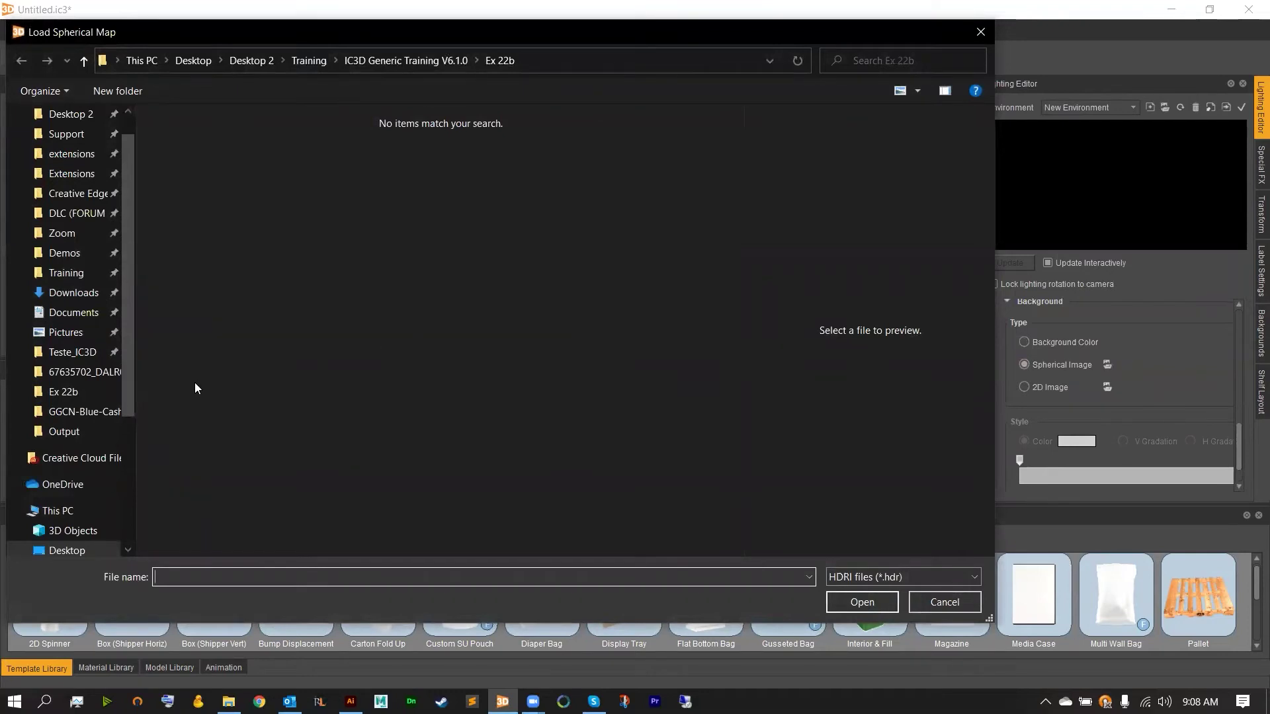
click(93, 333)
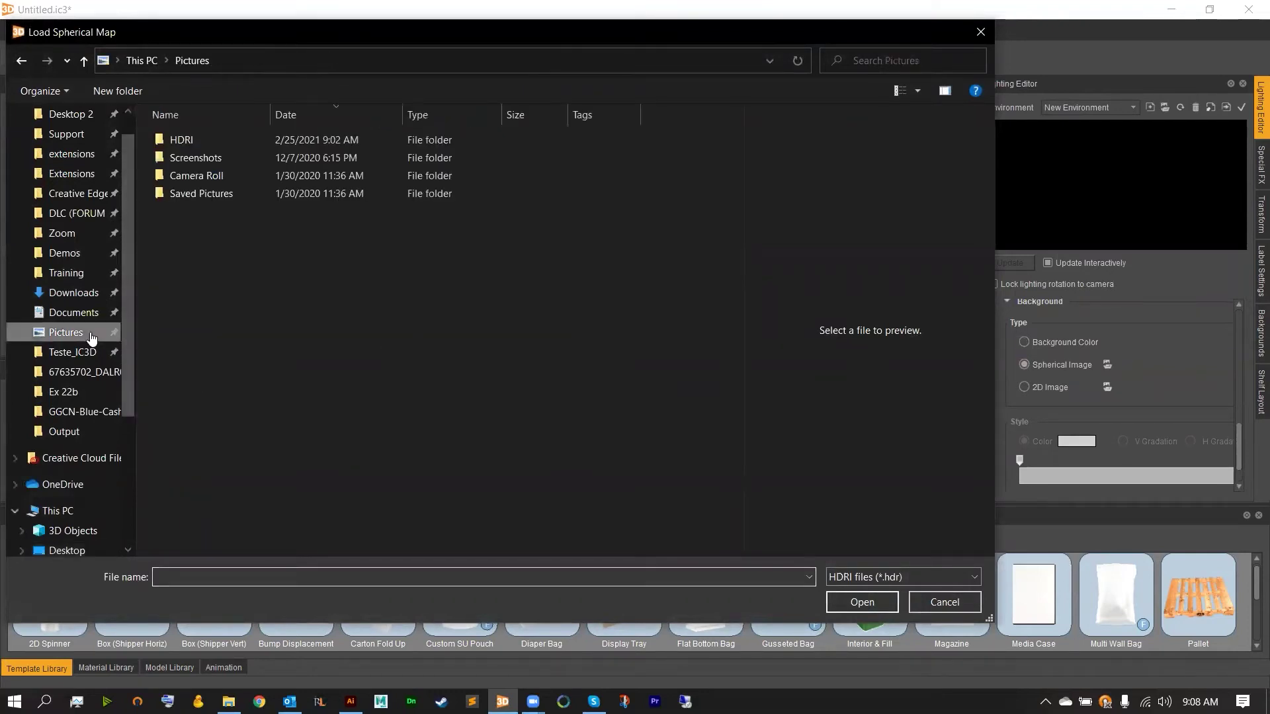
double_click(191, 141)
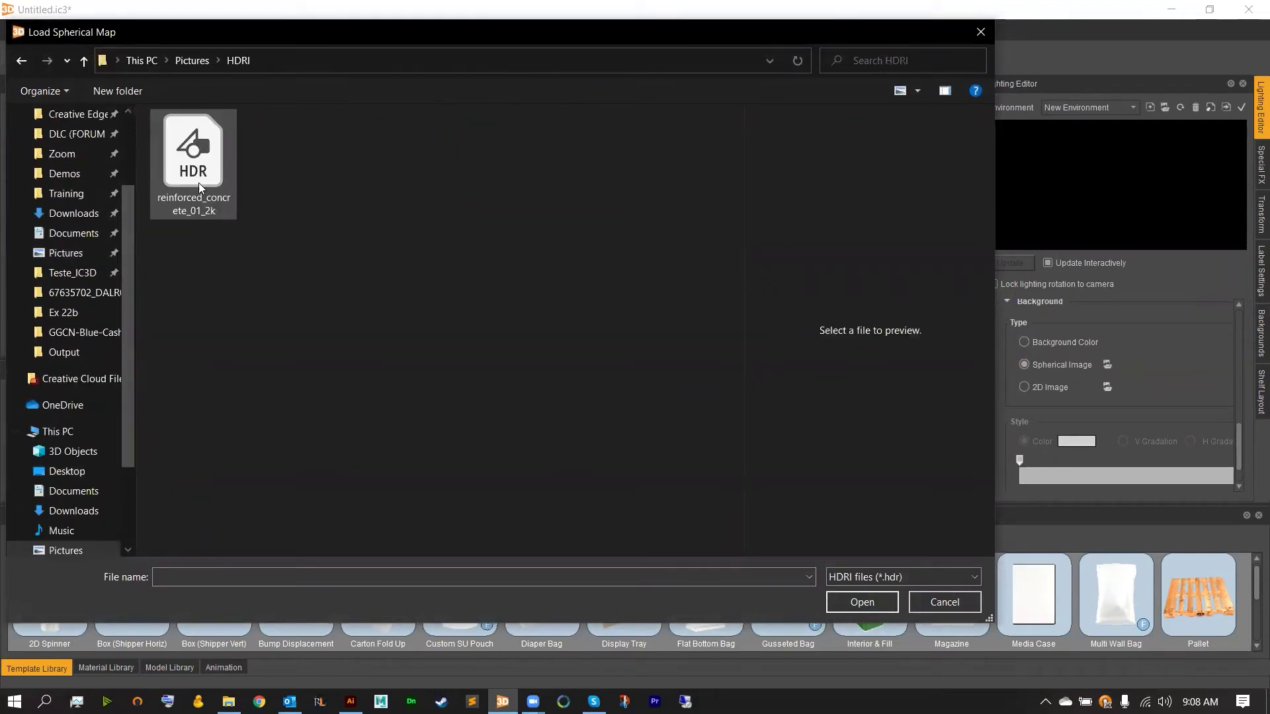
click(208, 132)
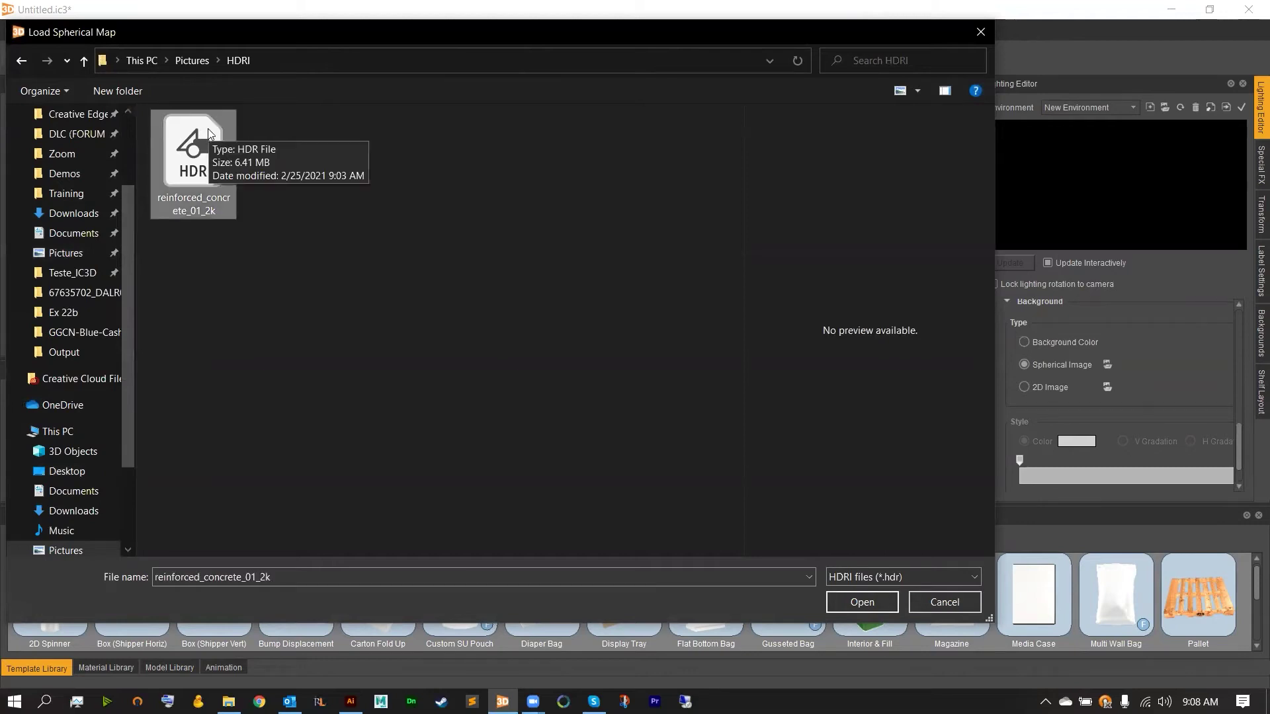
click(858, 601)
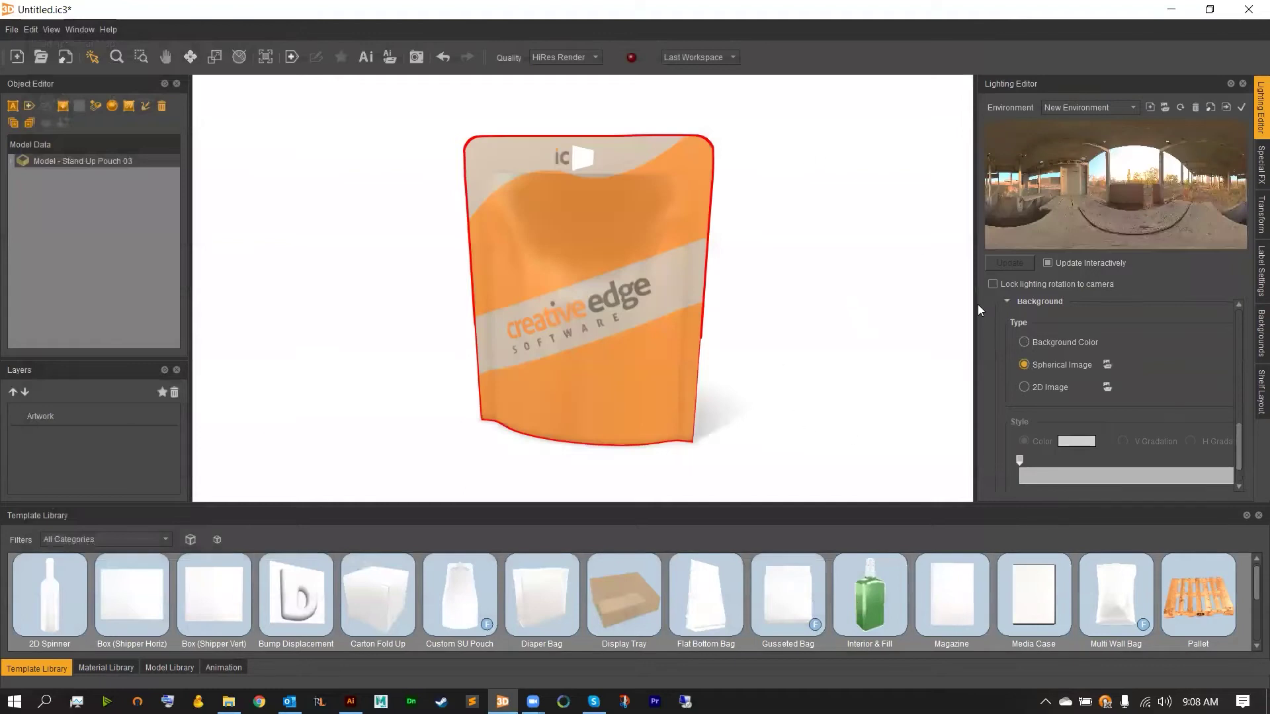
Step: Swap the main view to the ray-traced preview and start rendering the pouch
click(844, 340)
click(612, 306)
click(53, 30)
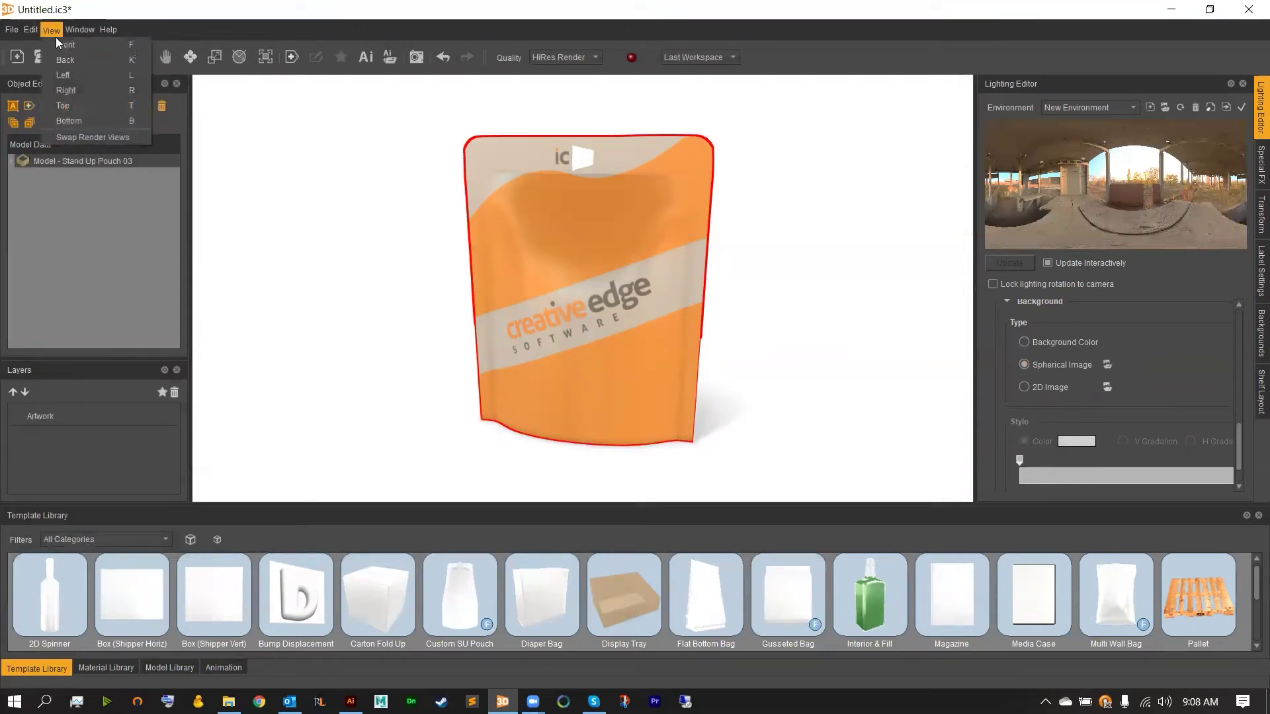
click(69, 138)
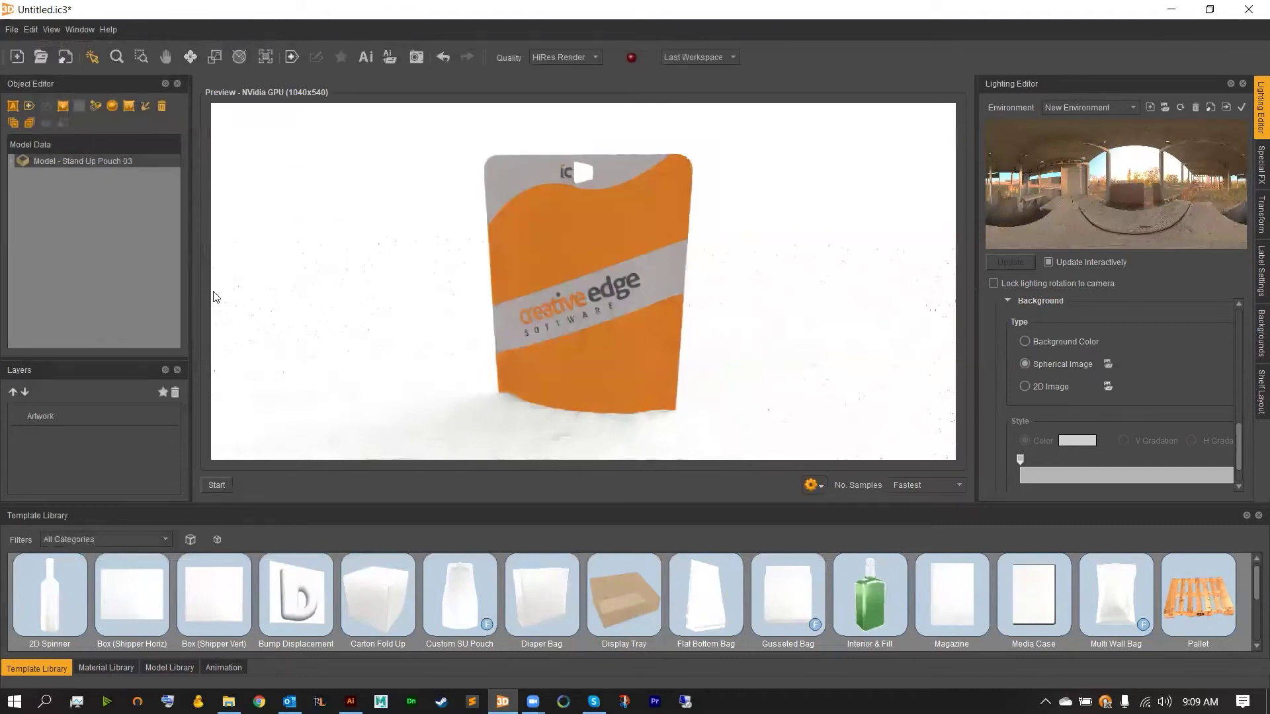
click(216, 486)
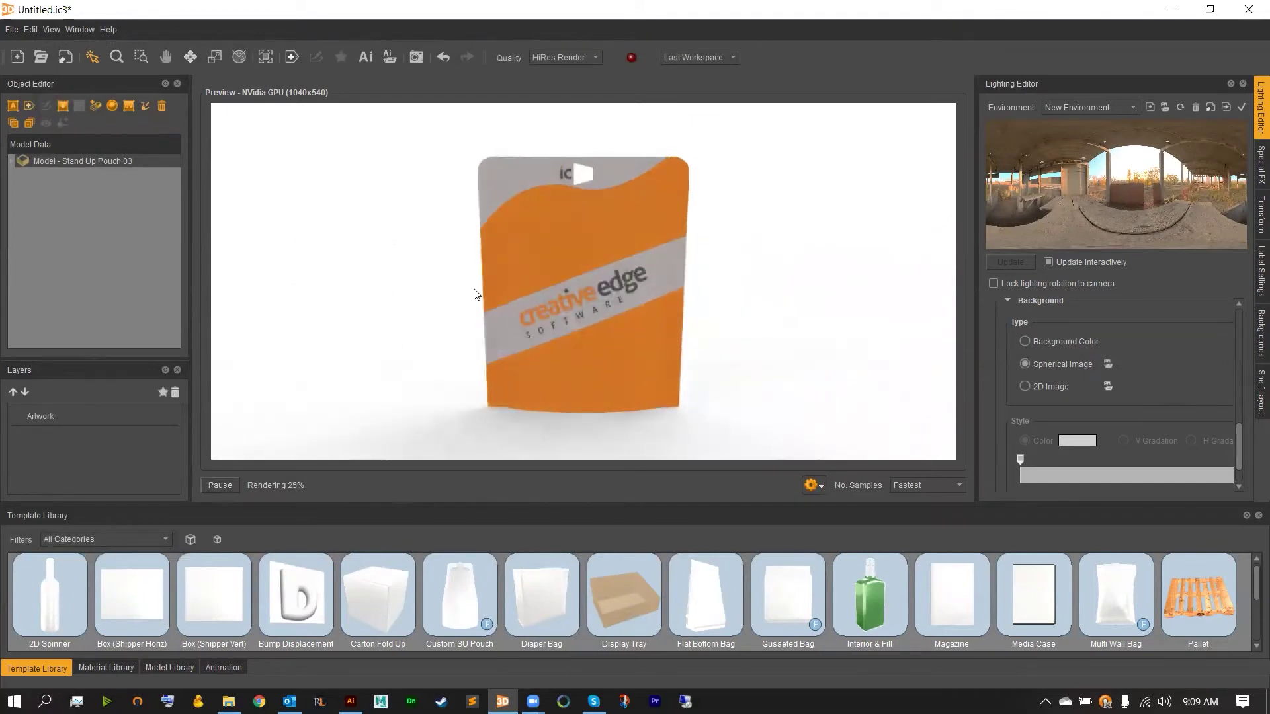
drag(468, 293, 459, 291)
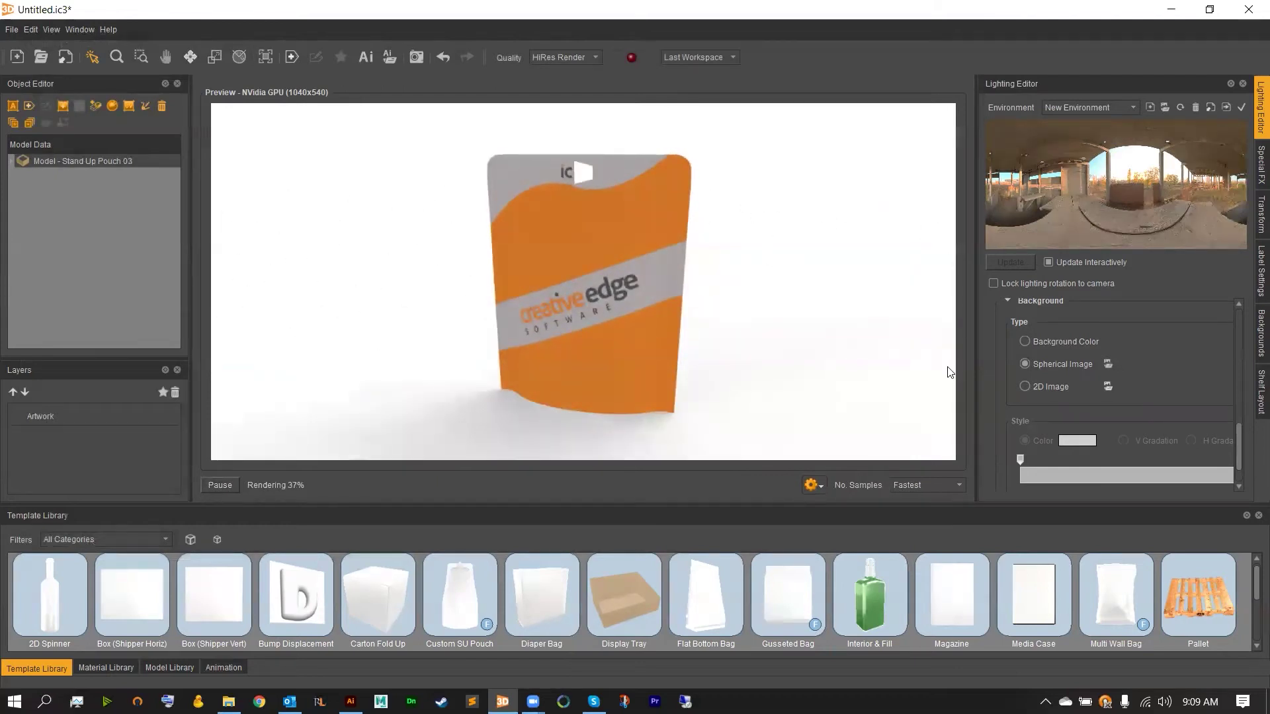
Step: Add a circular scene light to the new environment and place it at the right edge of the lighting map
click(1007, 301)
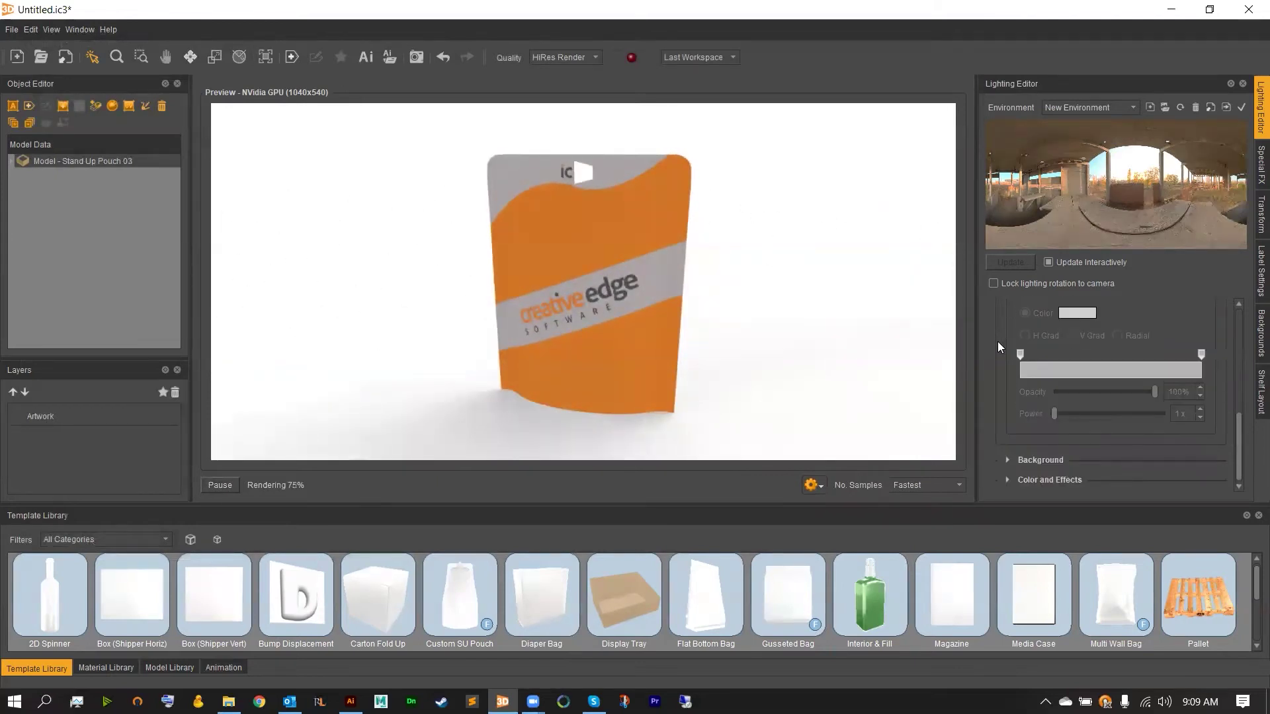
scroll(997, 341, up, 5)
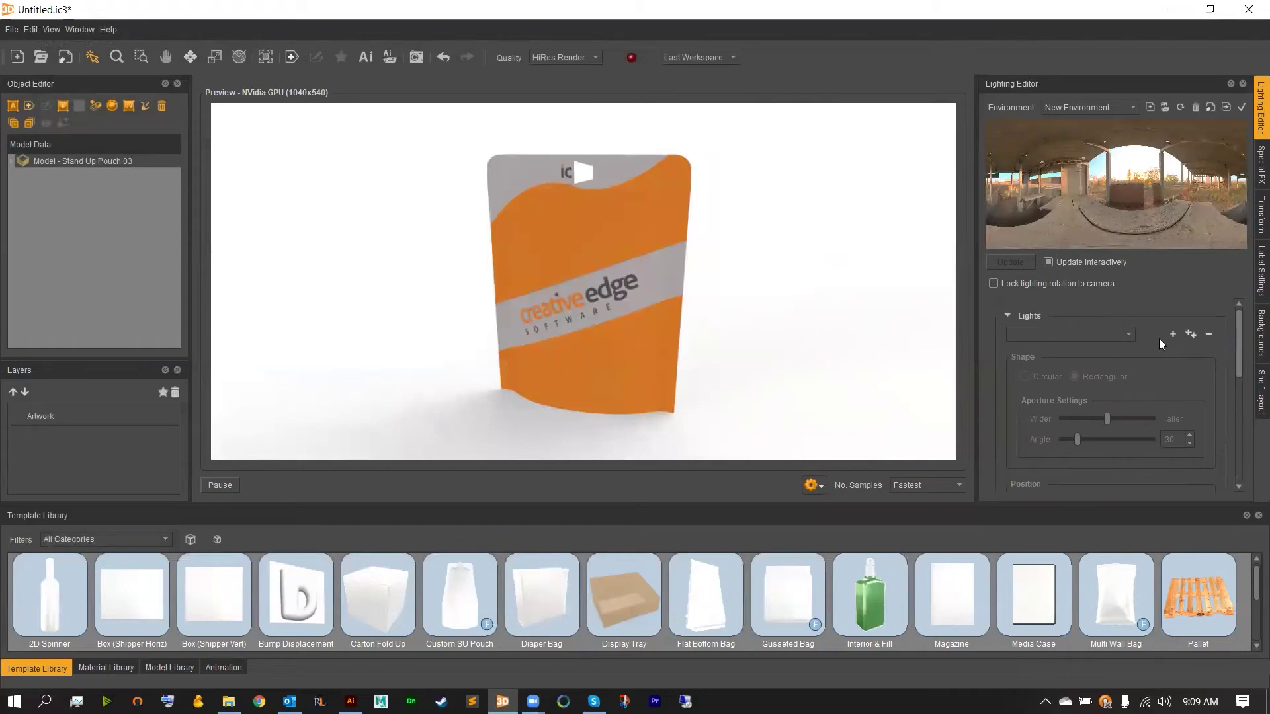
click(1173, 335)
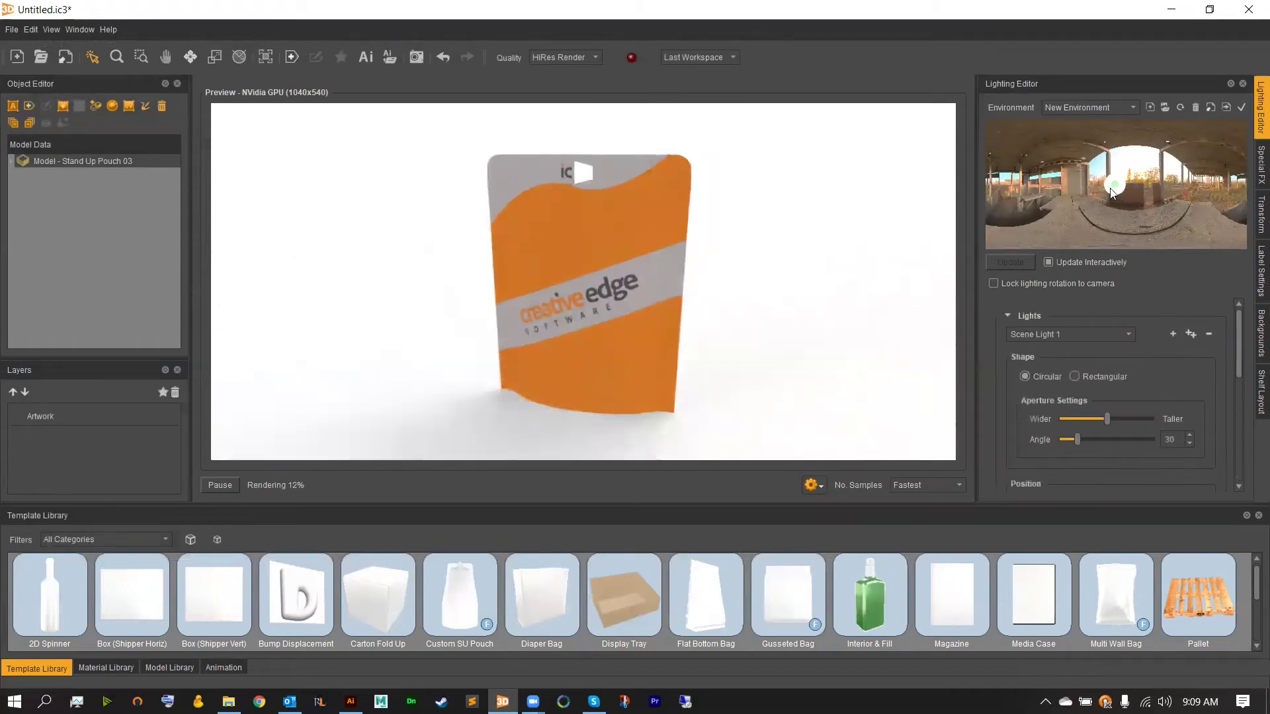
click(1182, 189)
click(1247, 193)
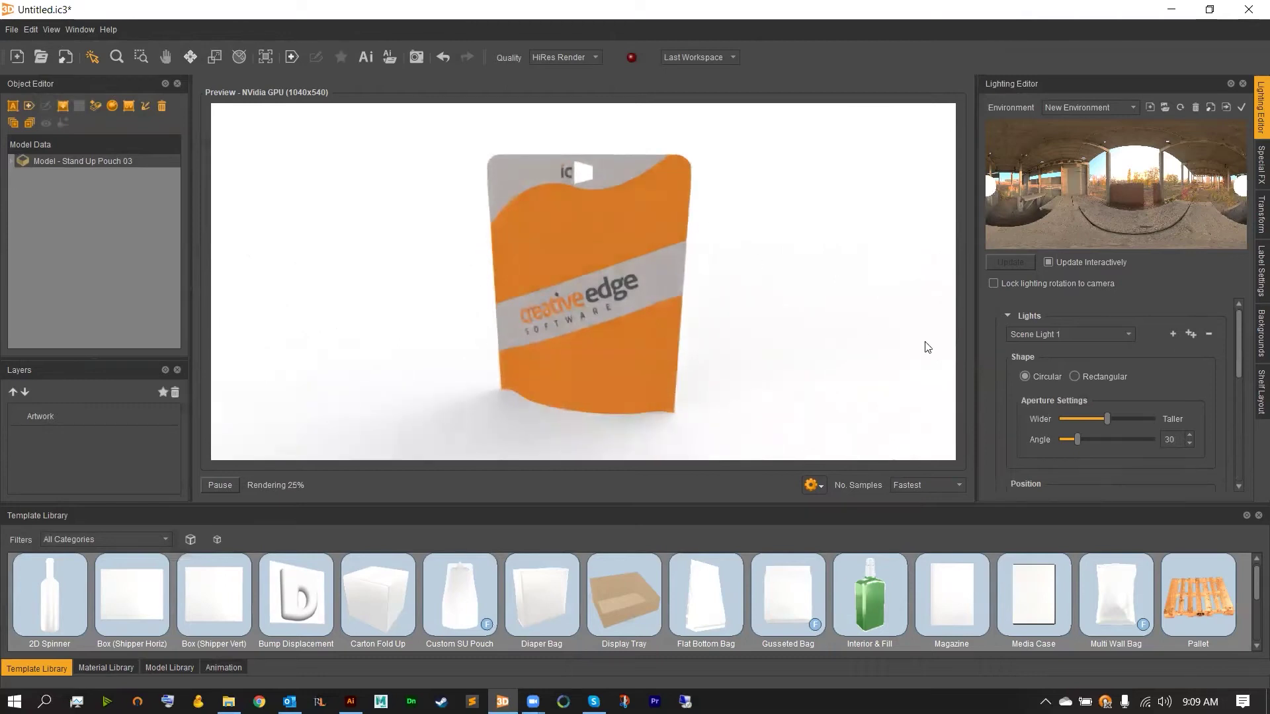
Step: Enlarge the new scene light to an aperture angle of 44 and raise its opacity
drag(1079, 441, 1085, 442)
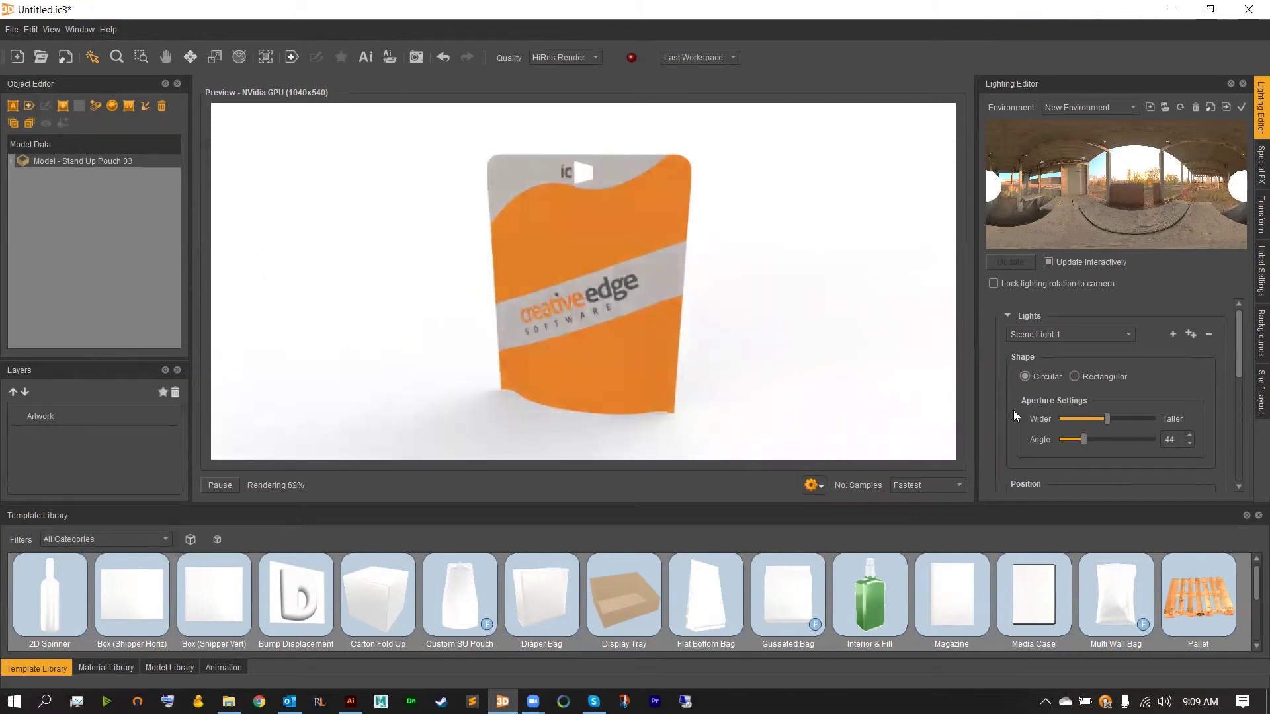
scroll(1008, 416, down, 5)
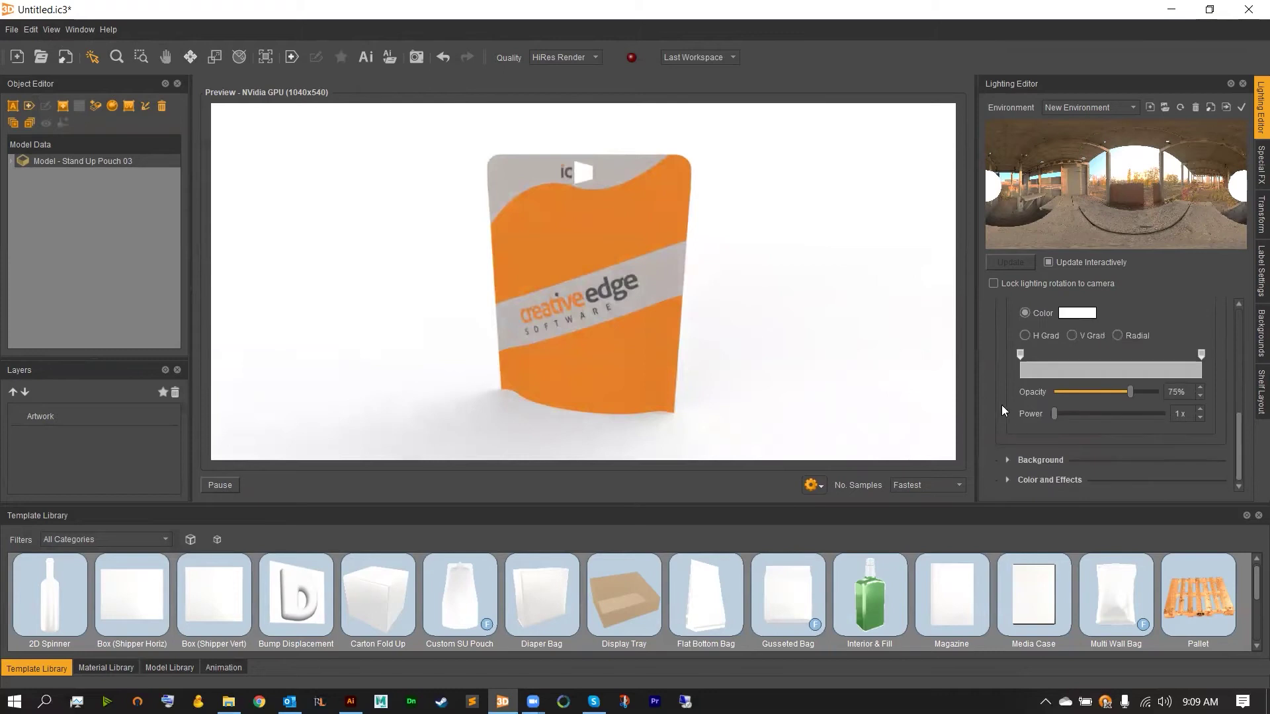
scroll(997, 371, up, 2)
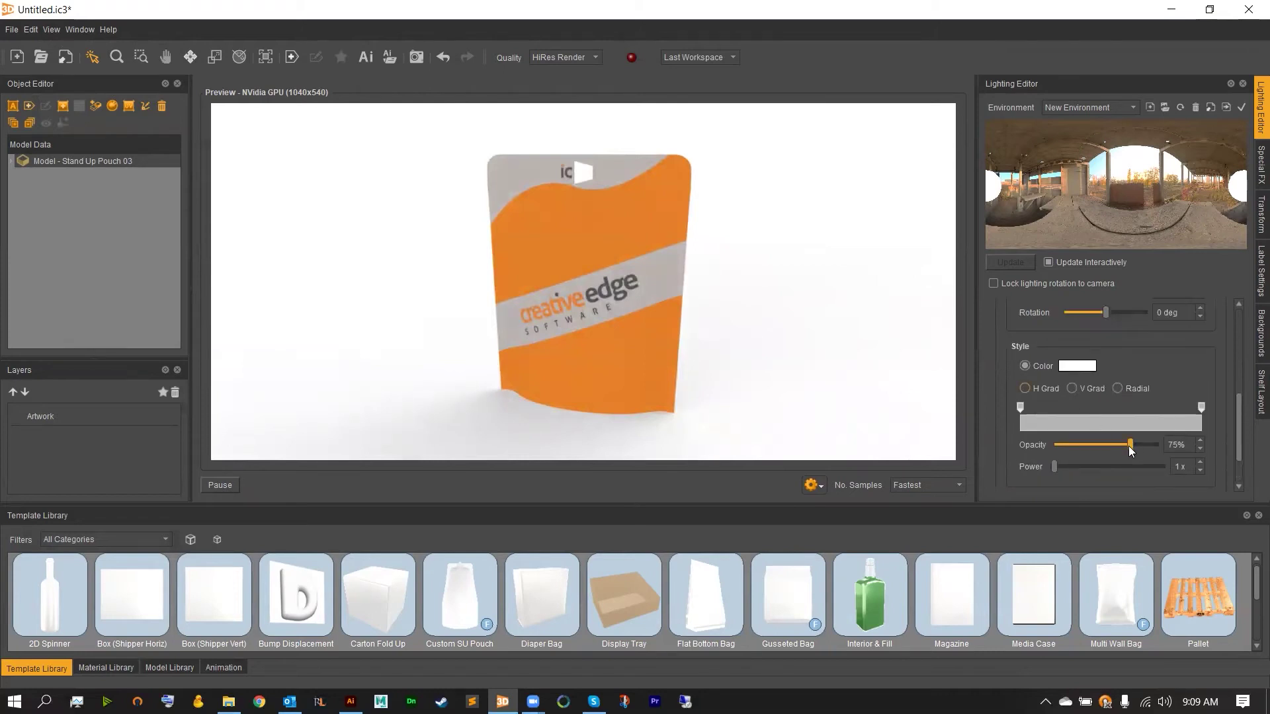
drag(1154, 448, 1146, 450)
scroll(1003, 365, up, 3)
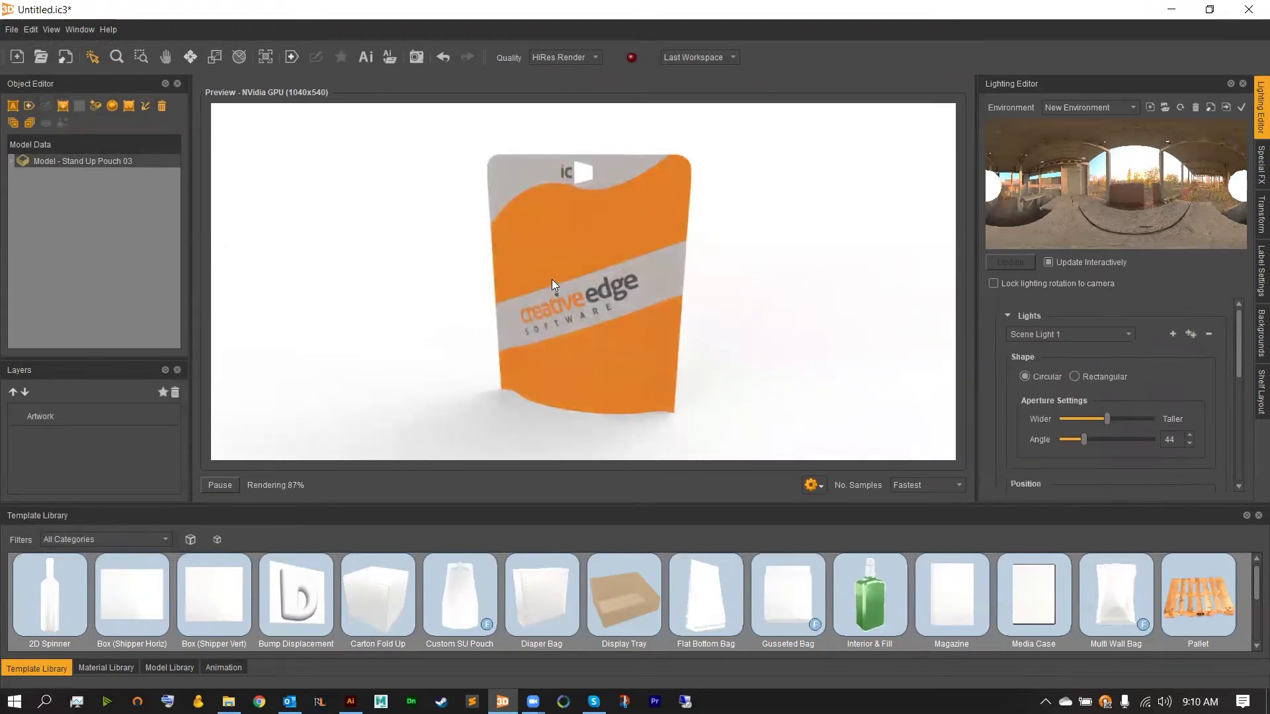
Step: Edit the pouch's New Material, setting refraction to 1.574 and roughness to 13
click(11, 160)
double_click(49, 175)
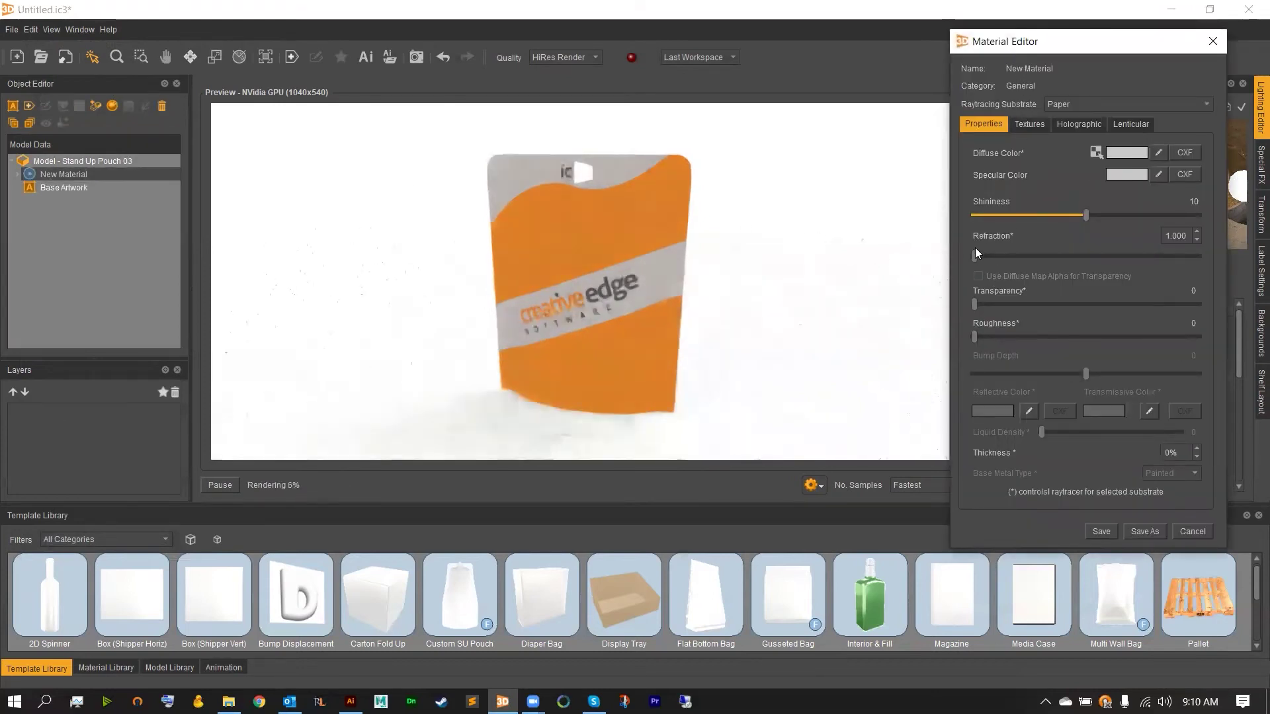
drag(979, 255, 1004, 258)
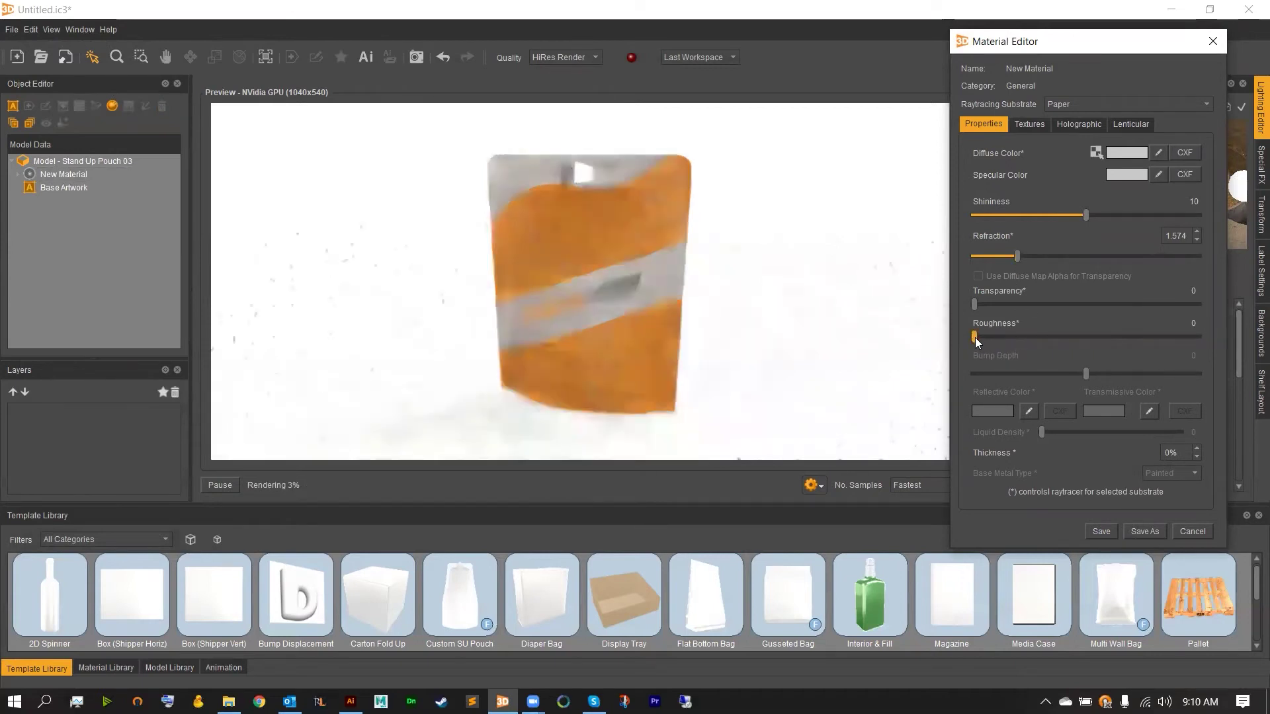
drag(974, 337, 1001, 341)
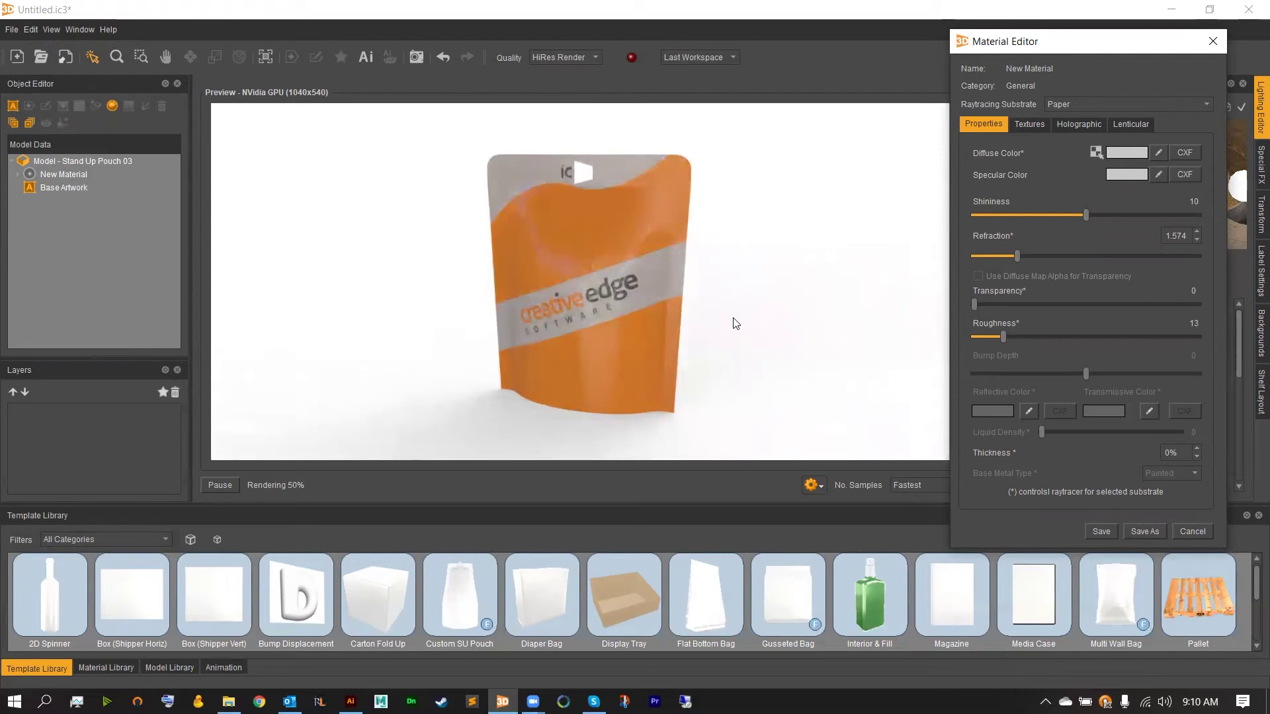
Step: Change the material's diffuse color to pure white (#ffffff) and save the material
click(1159, 154)
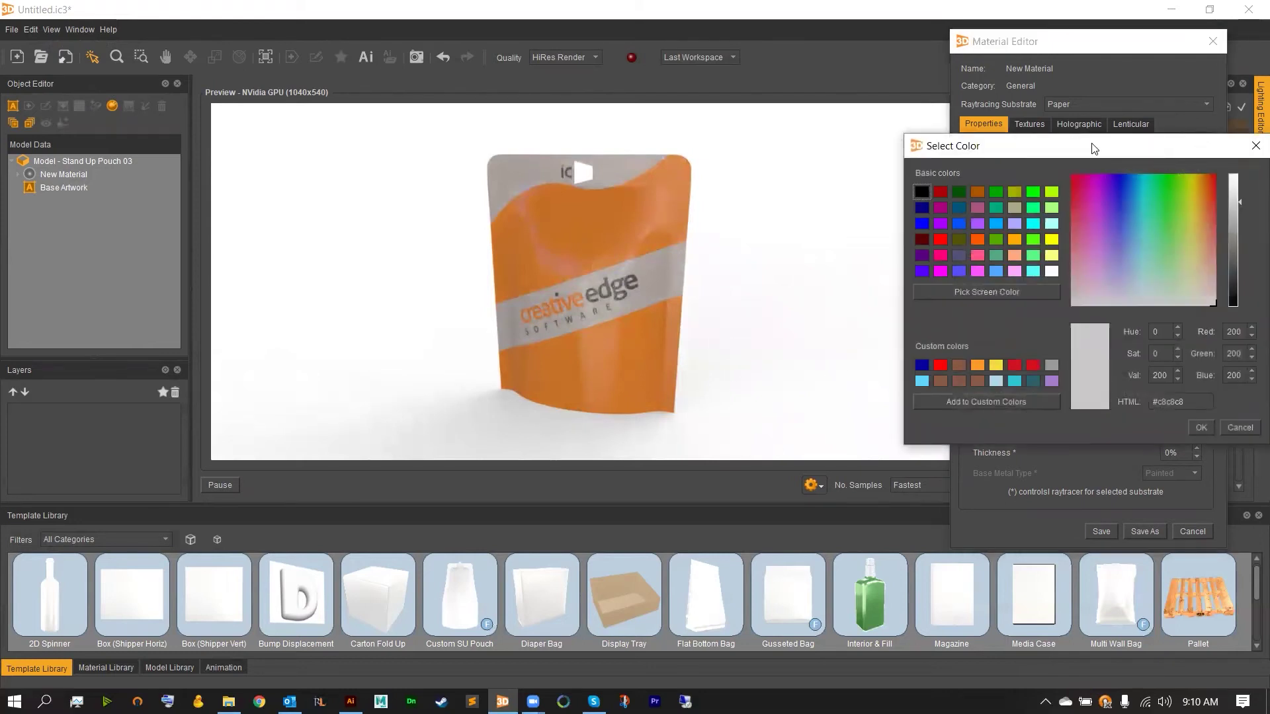
drag(1095, 148, 1009, 168)
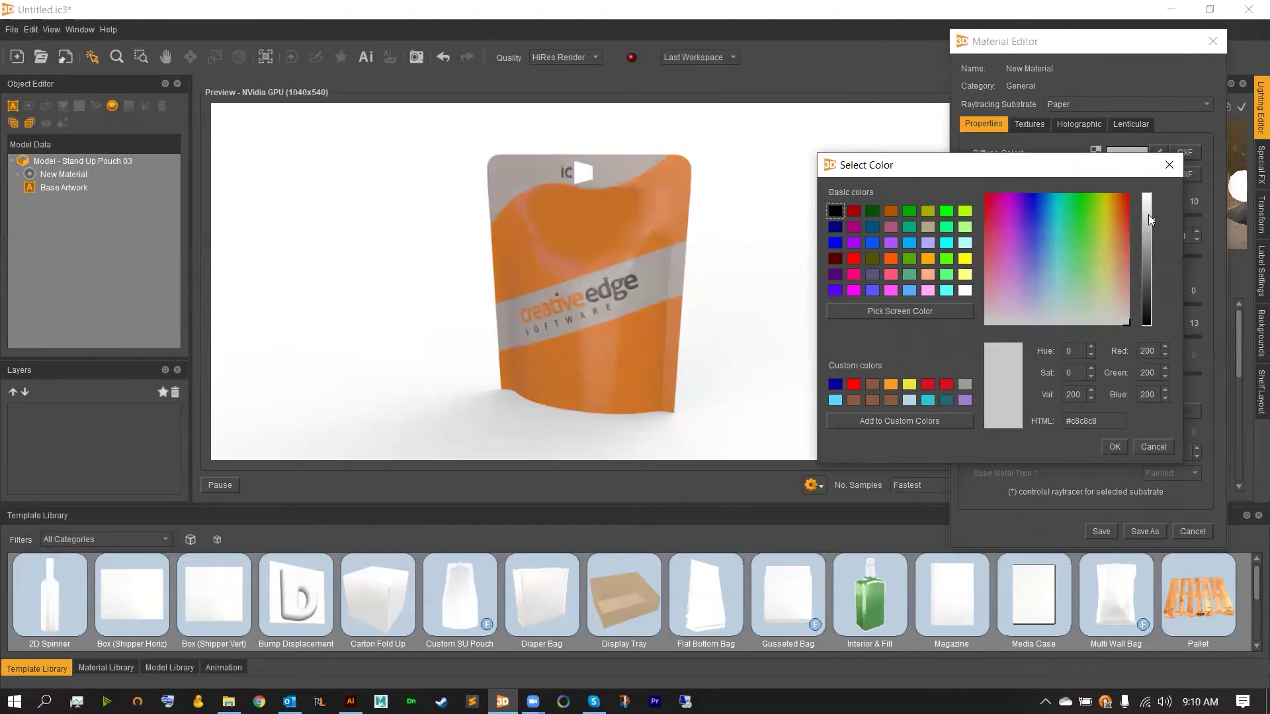
drag(1149, 214, 1149, 188)
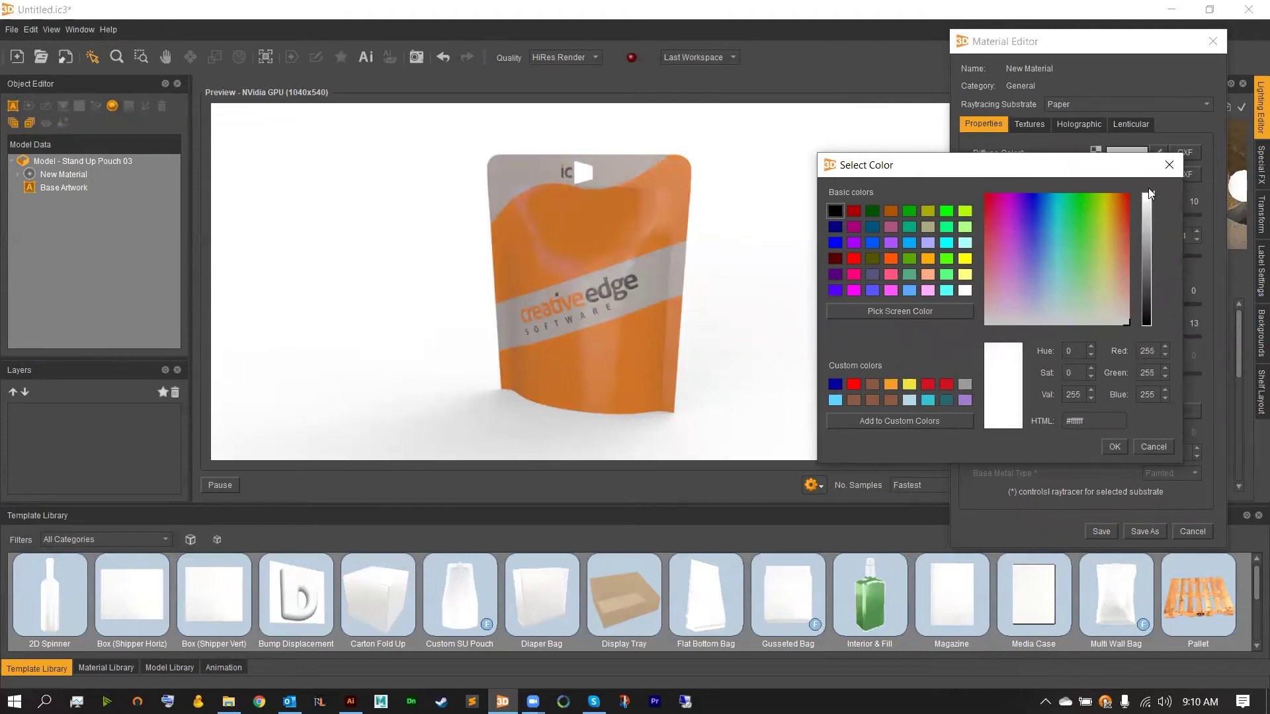
click(1115, 447)
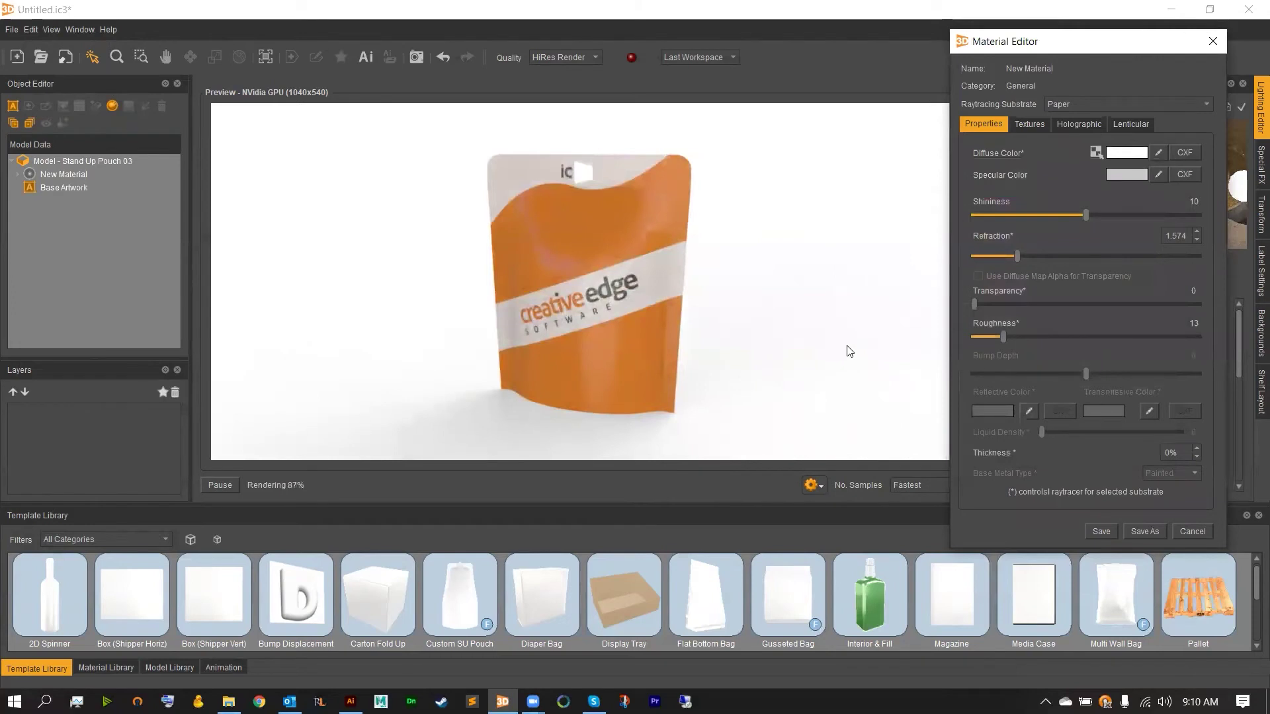
click(1101, 532)
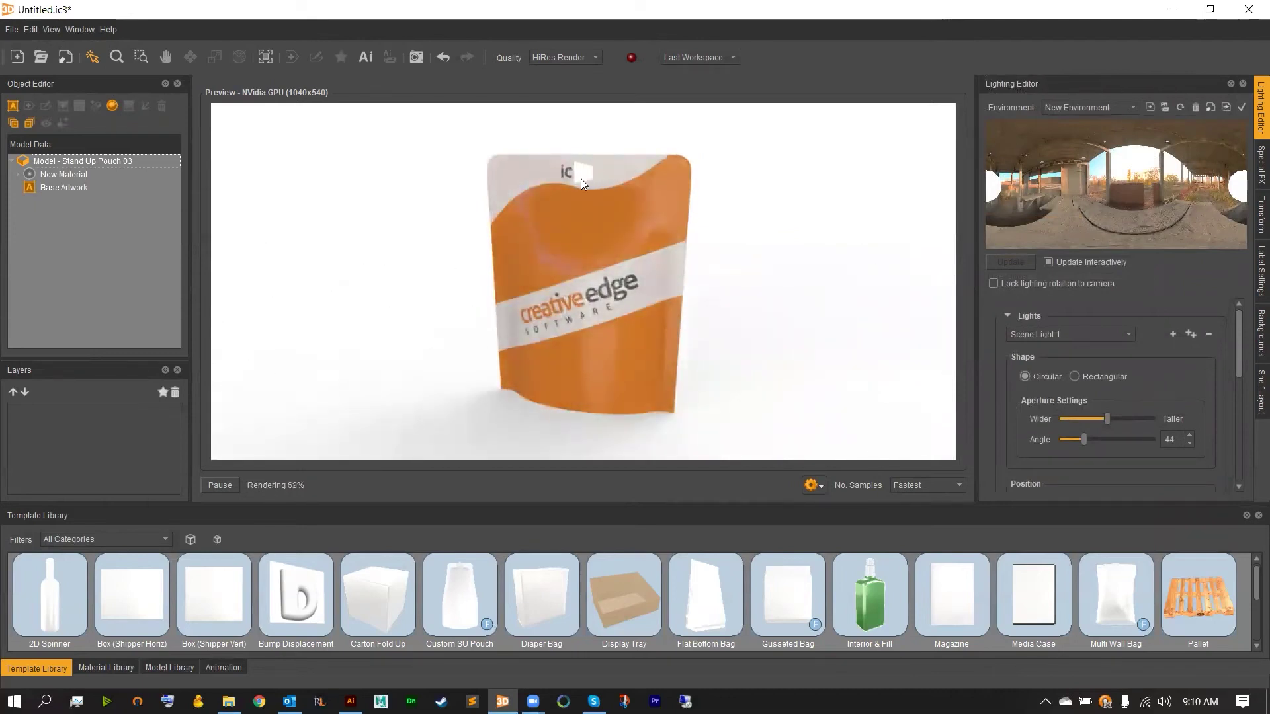
drag(576, 174, 494, 263)
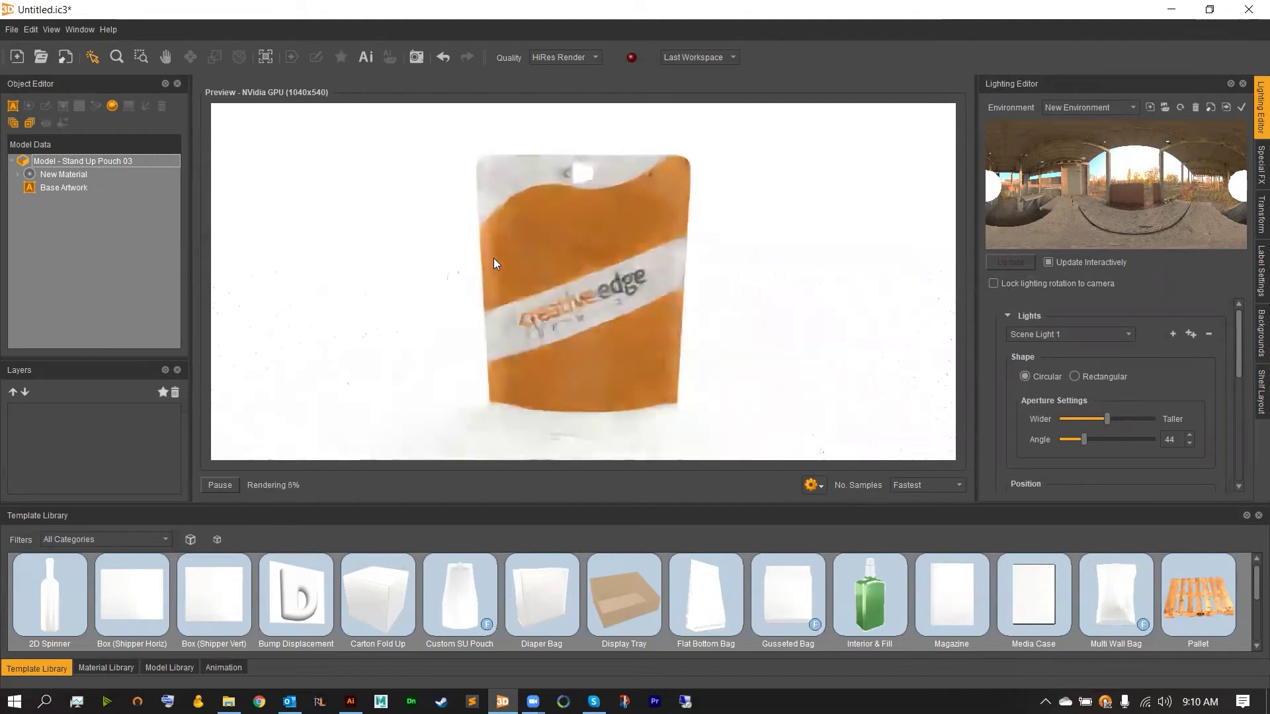